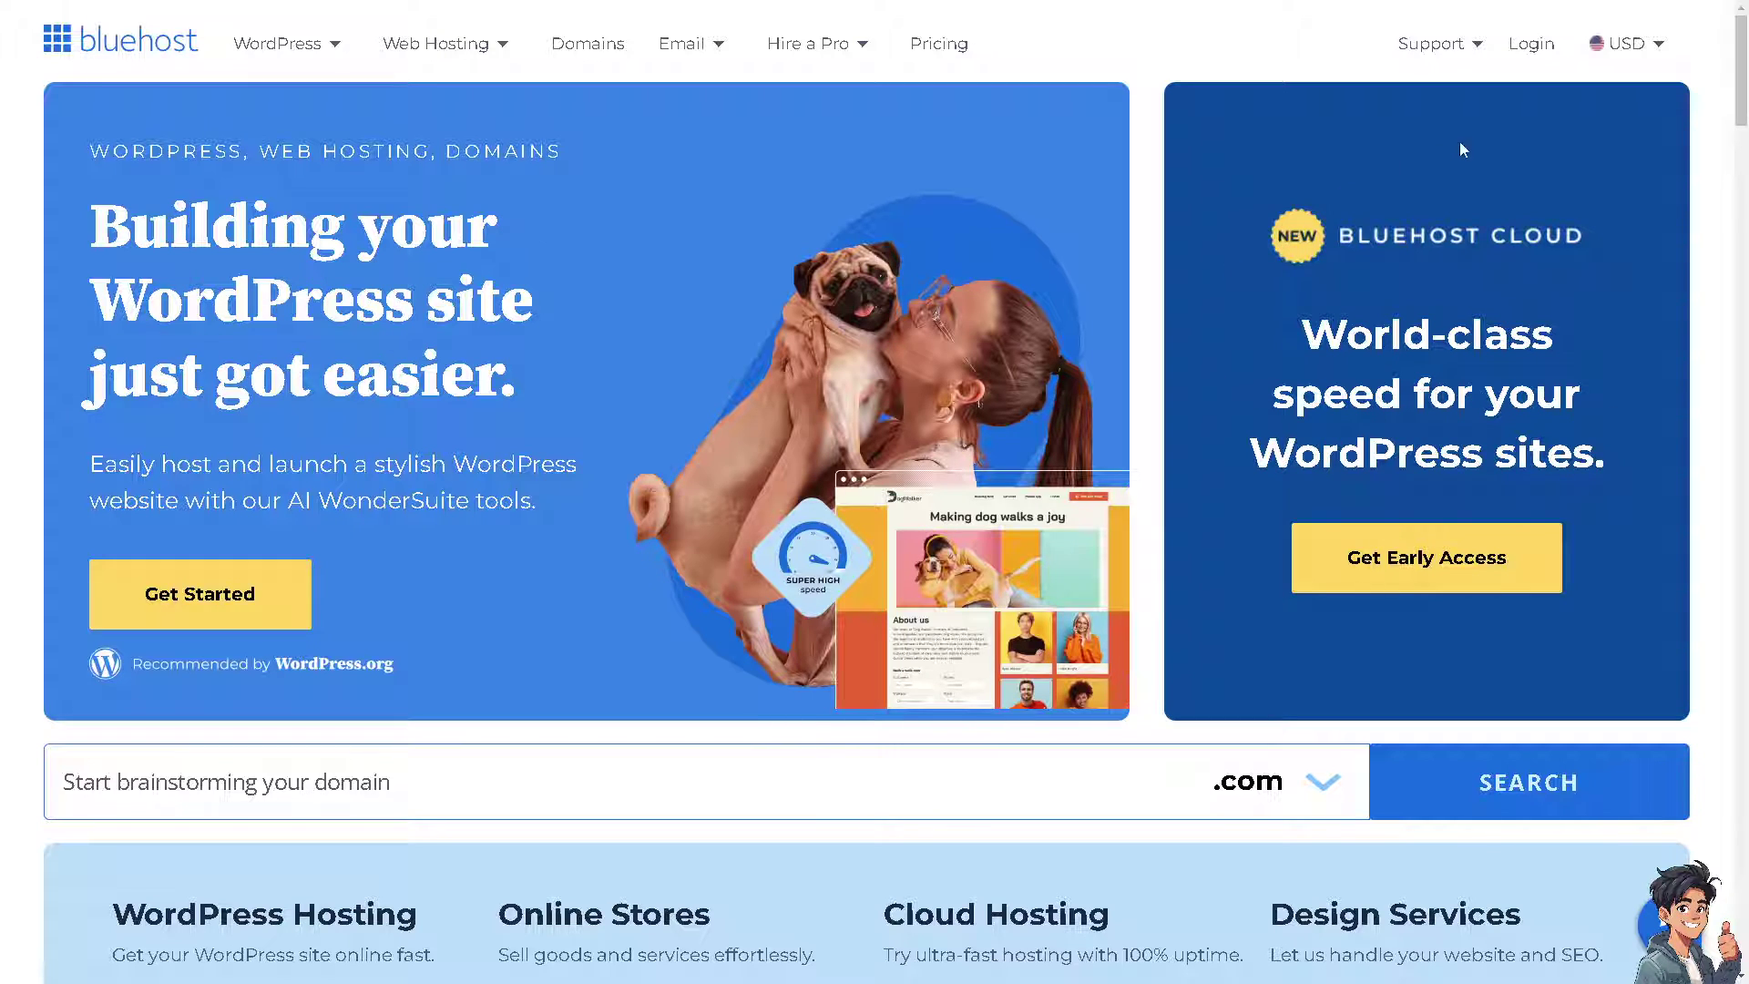
Open Bluehost's webmail login page from the homepage Login button.
click(1528, 53)
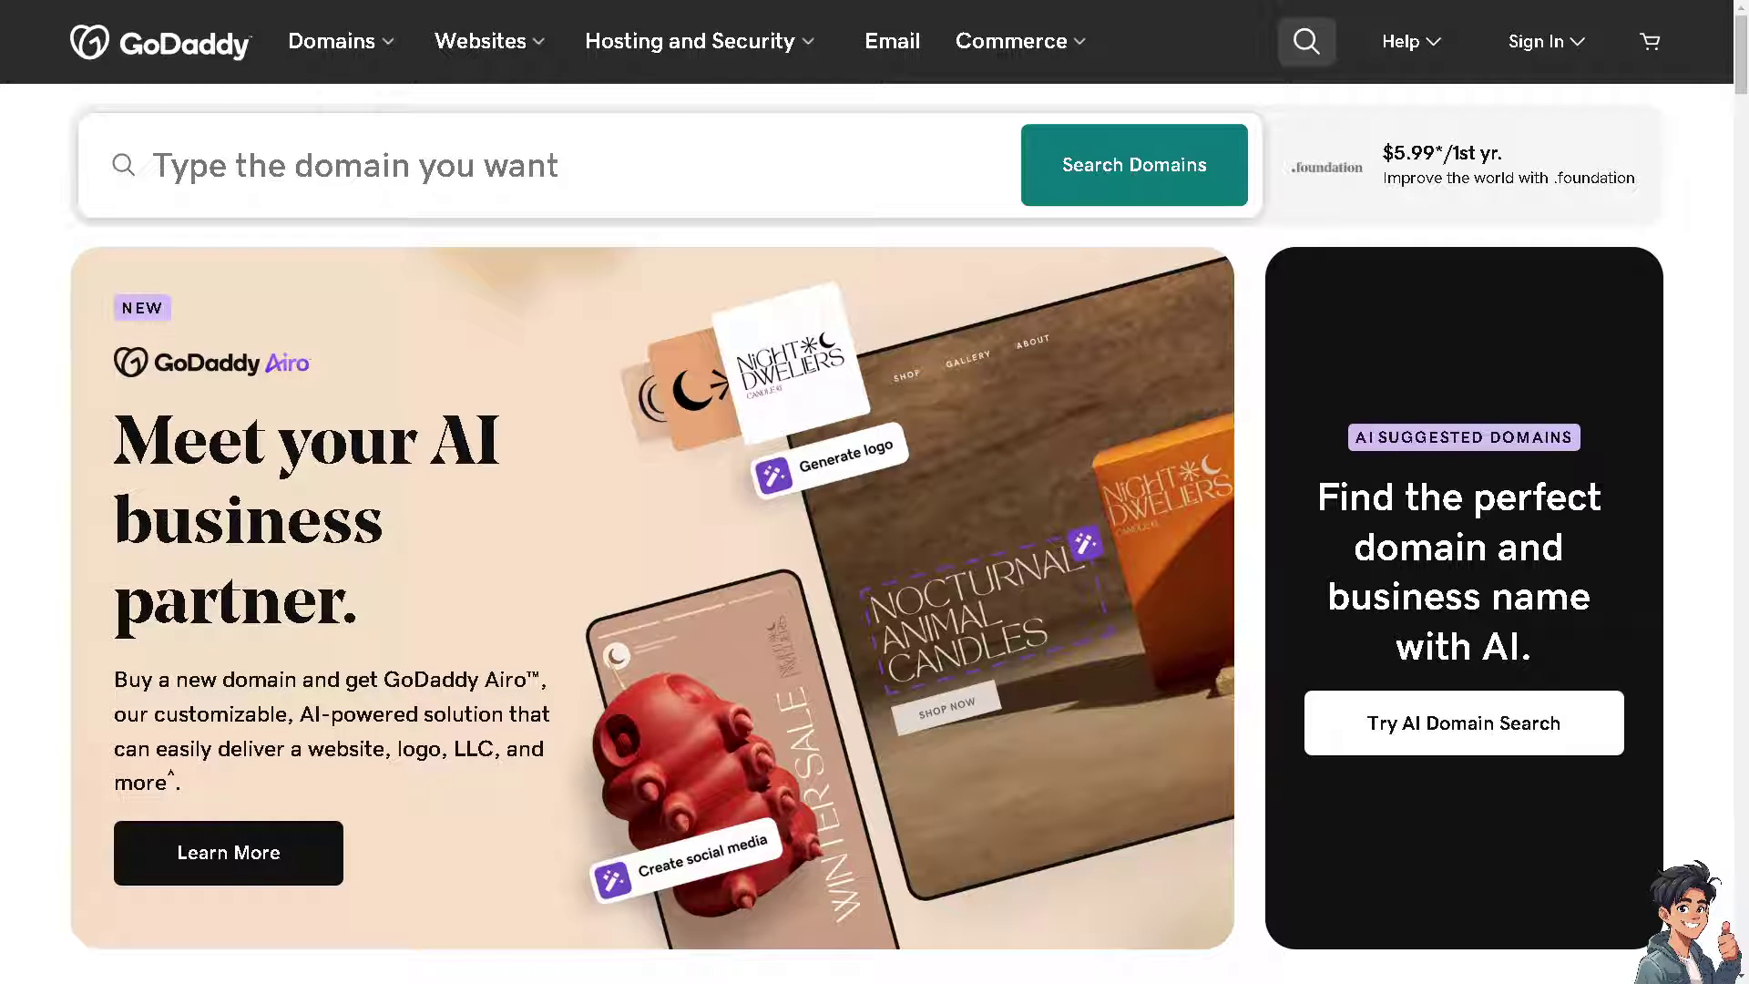
Reach GoDaddy's Create an Account page from the Sign In options.
click(1533, 53)
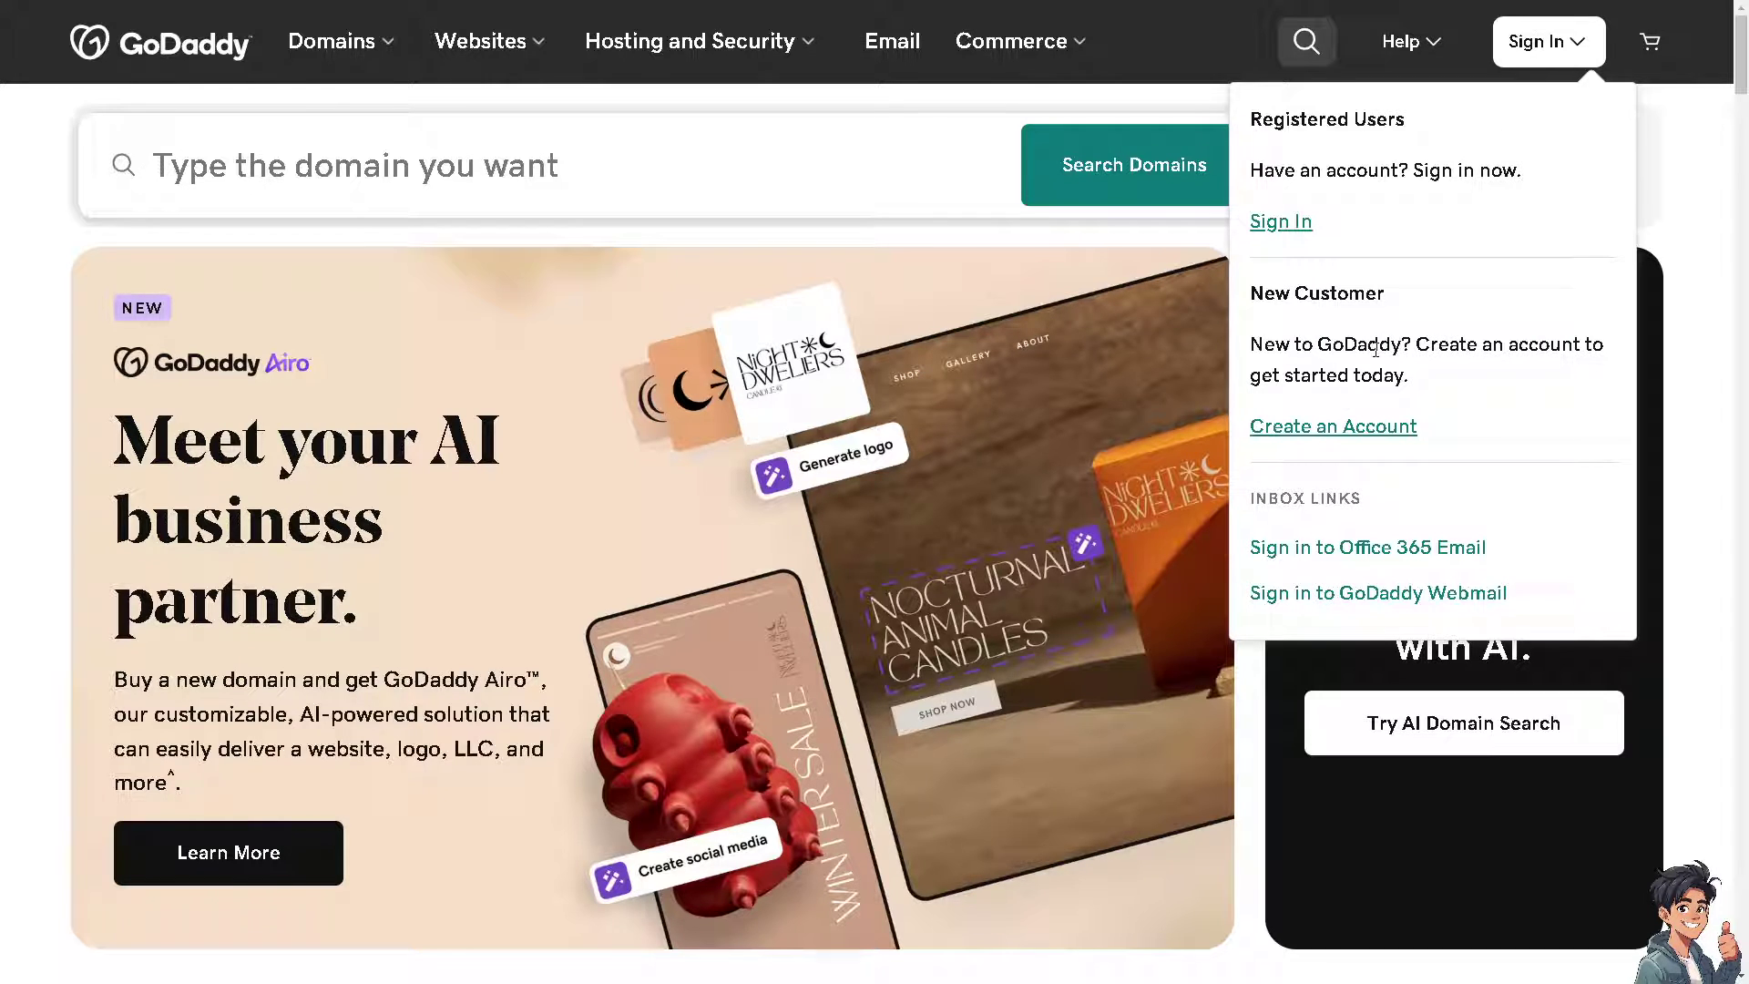
click(1335, 430)
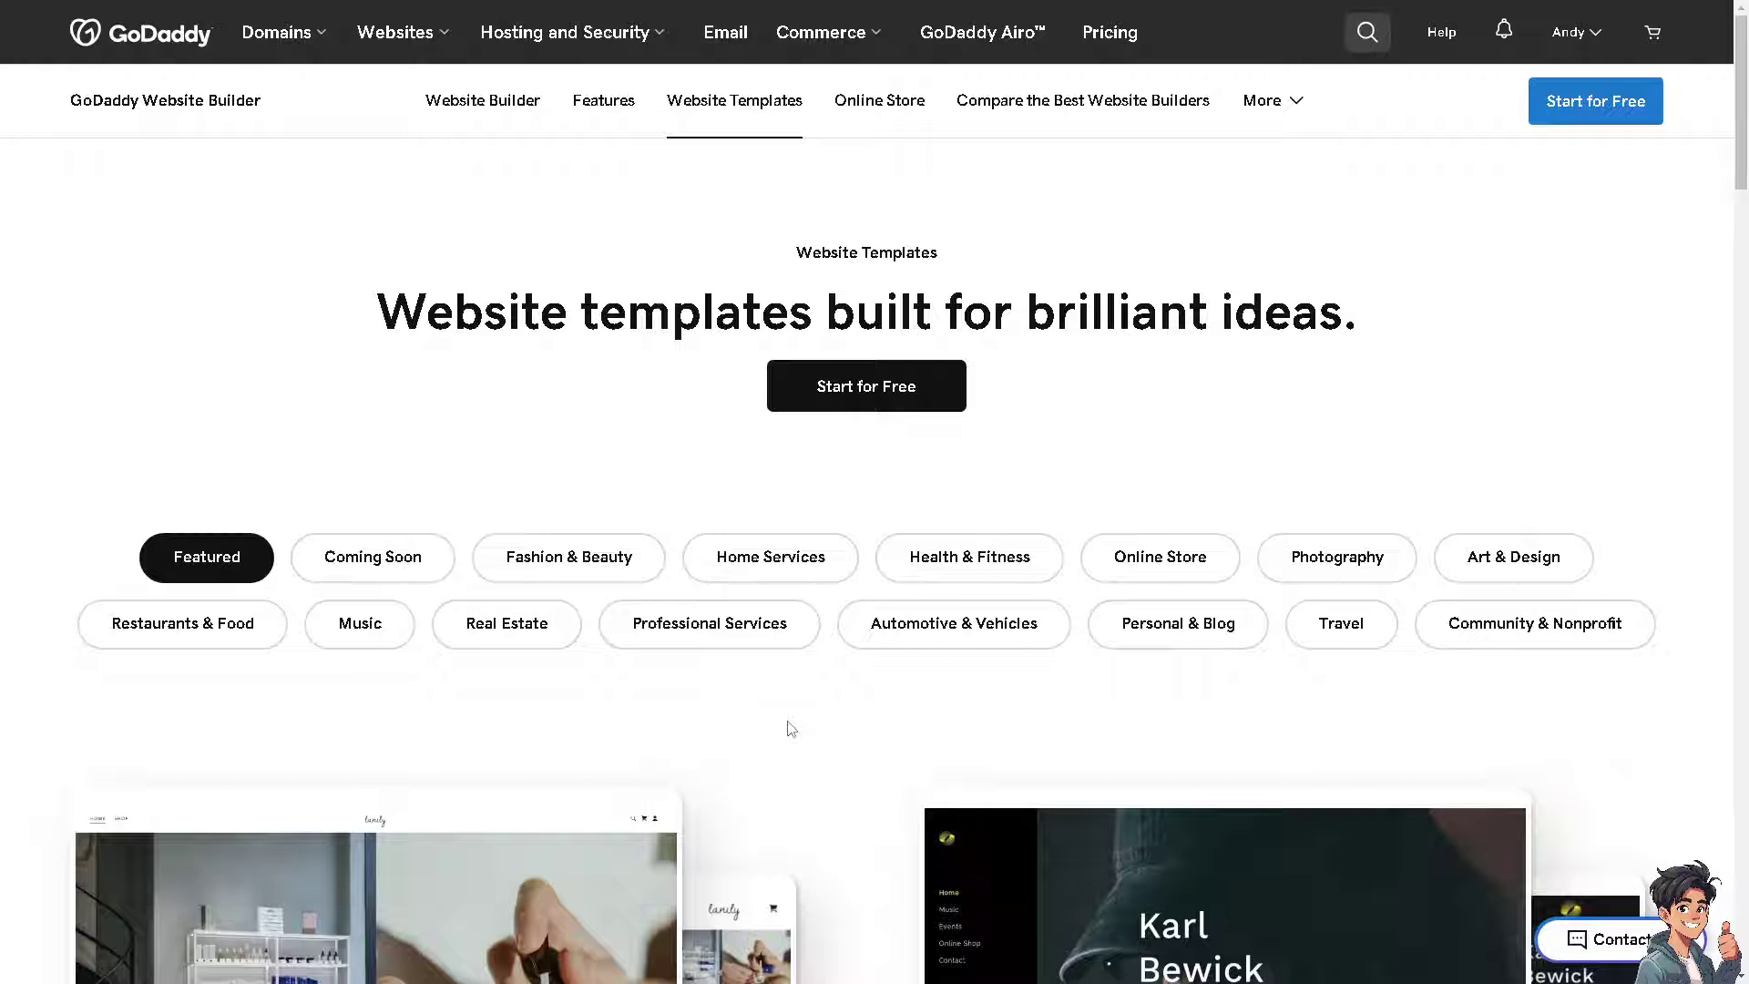
scroll(793, 729, down, 2)
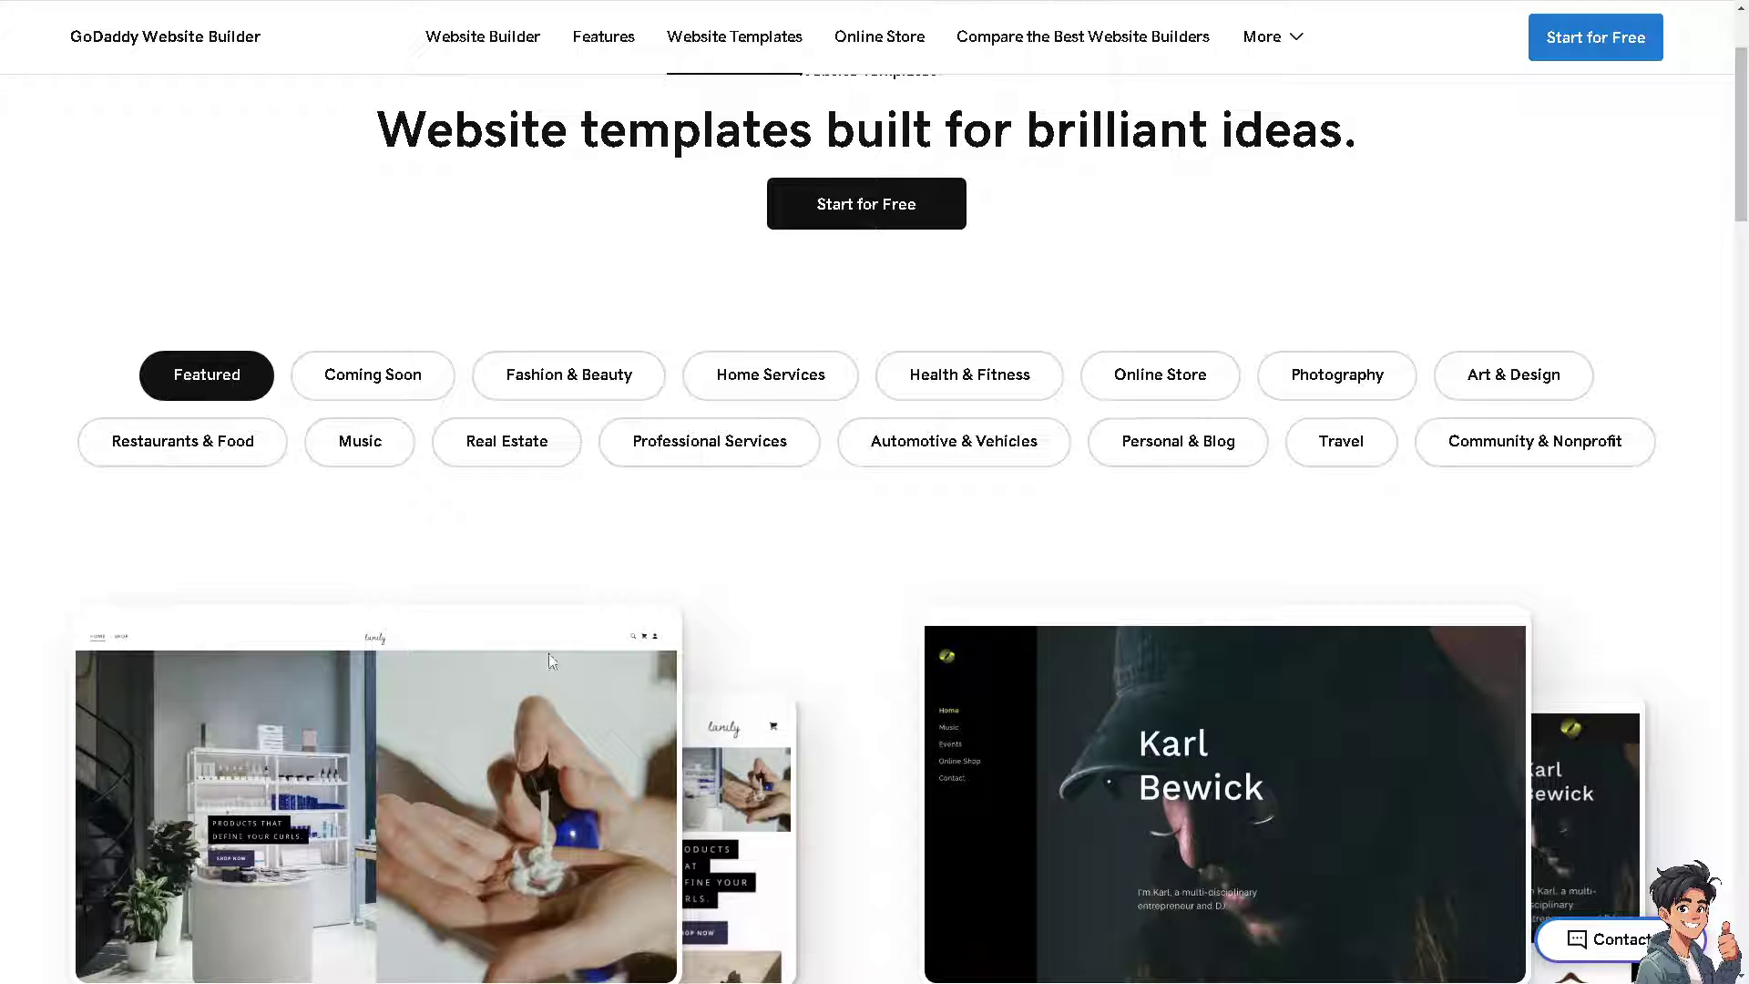
scroll(775, 668, down, 2)
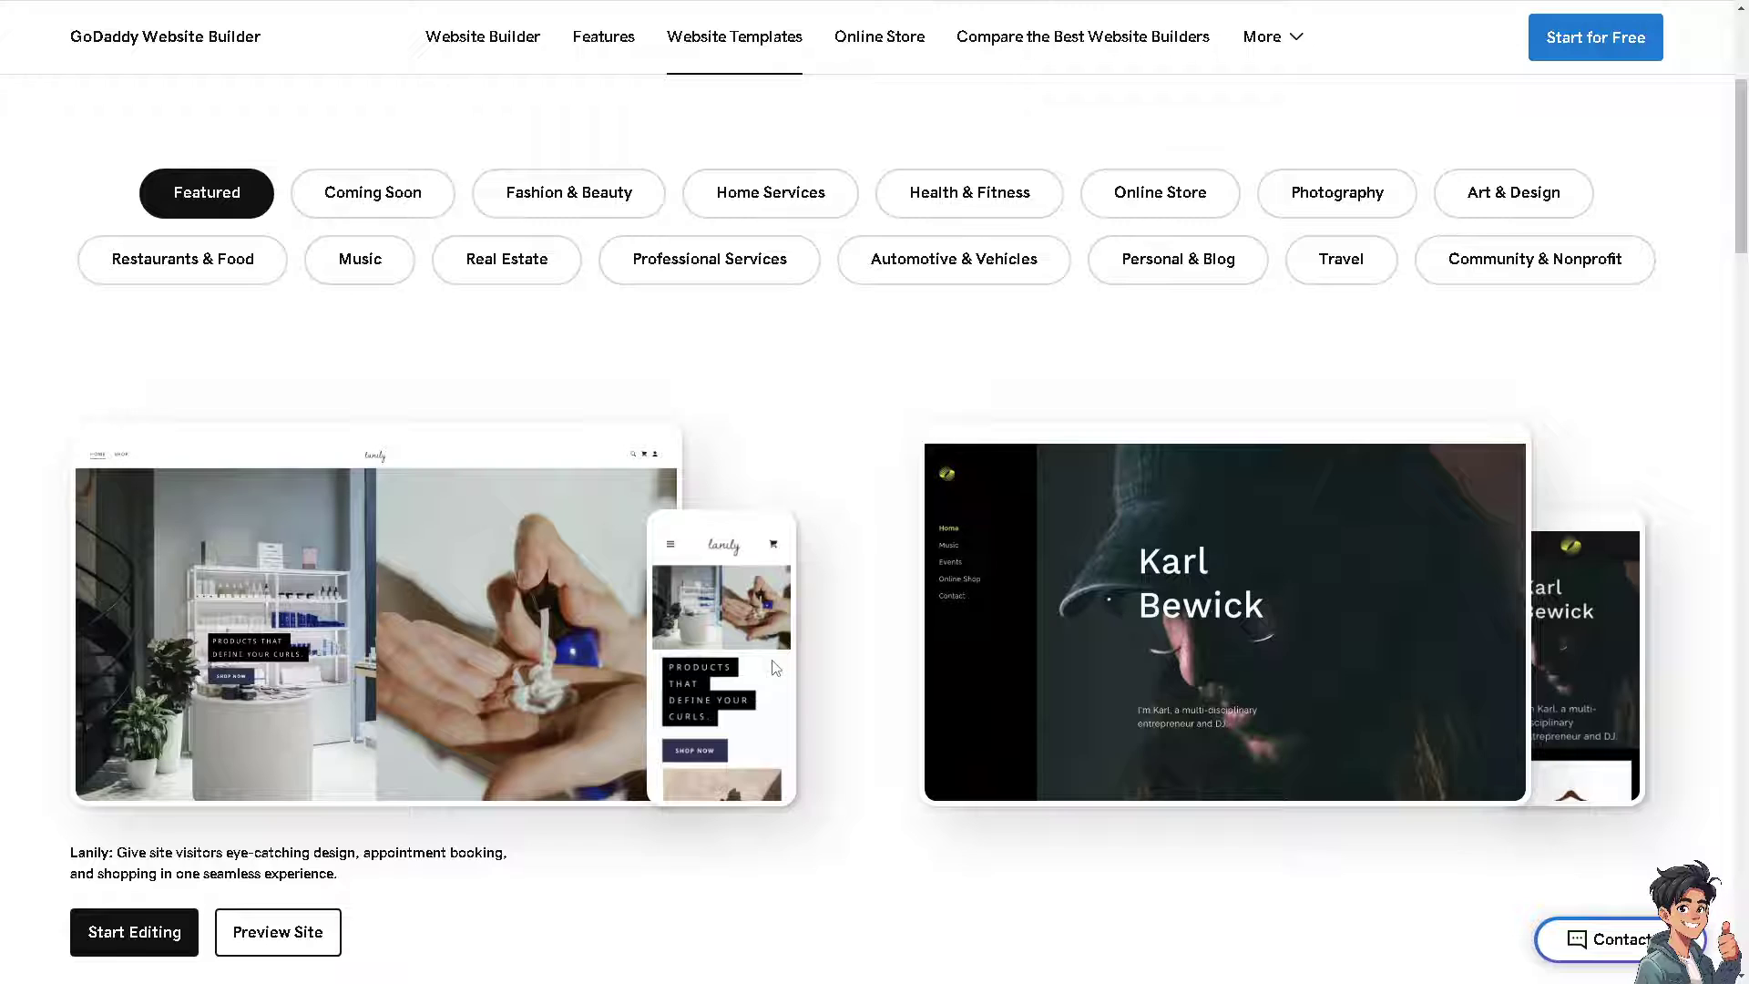
scroll(775, 668, down, 1)
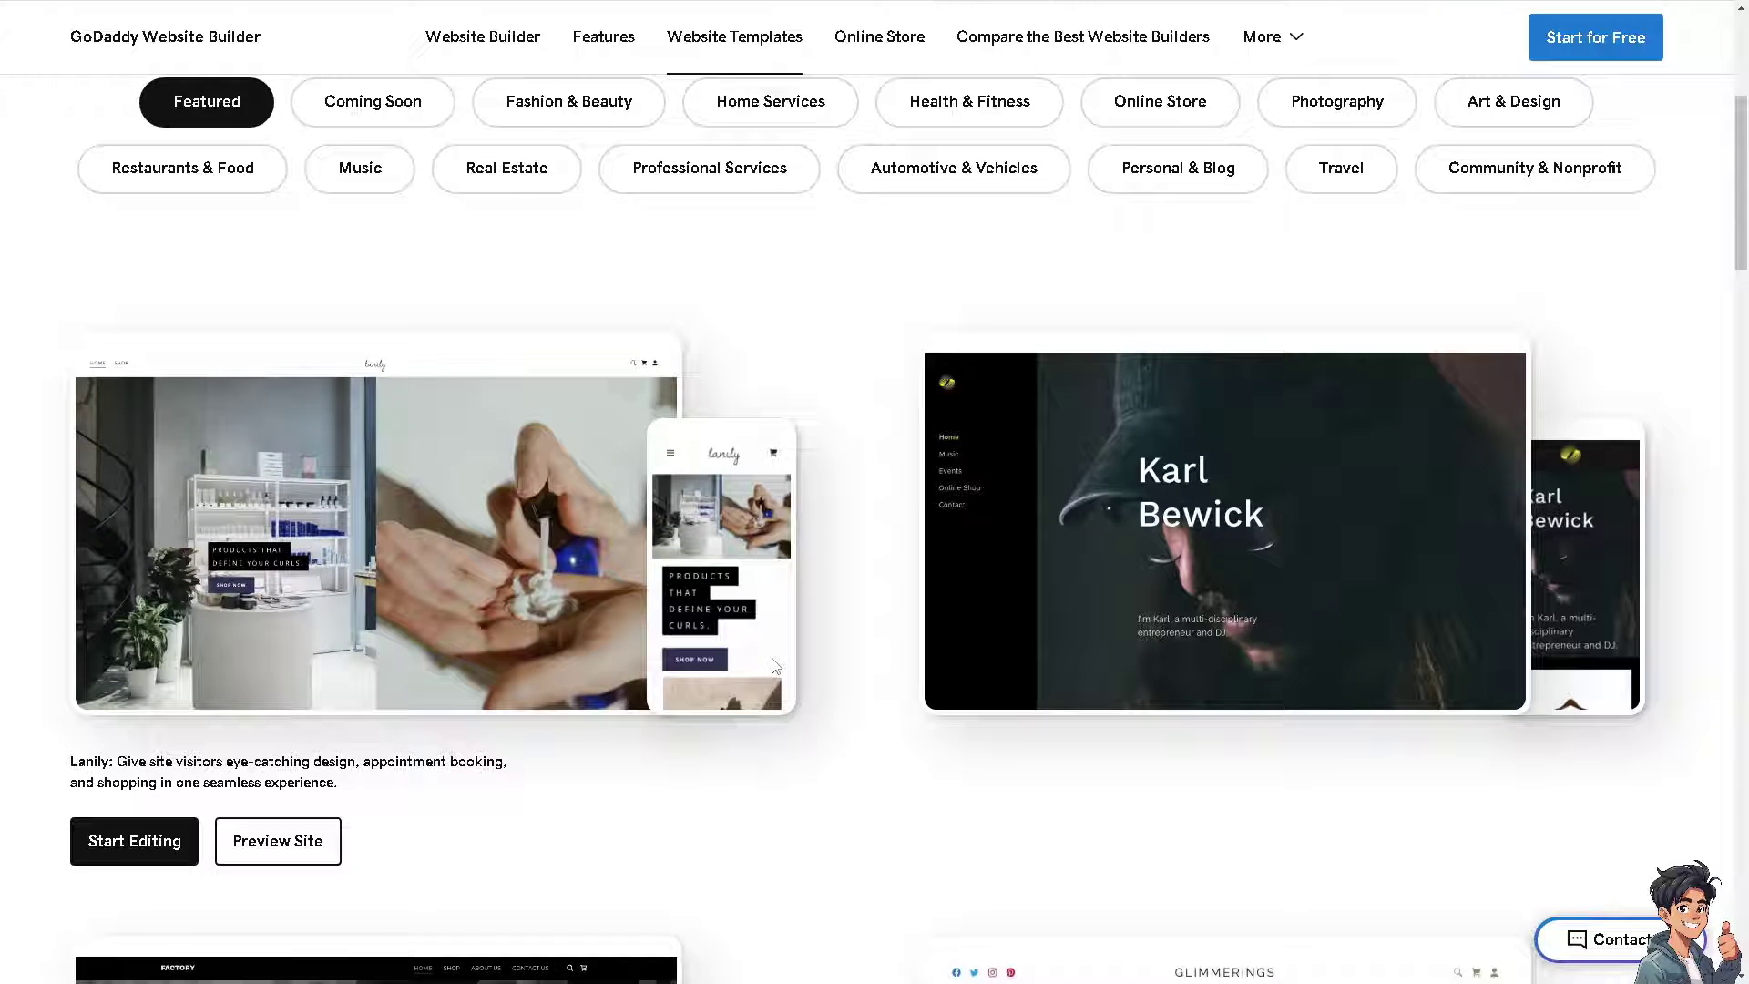
scroll(775, 666, down, 3)
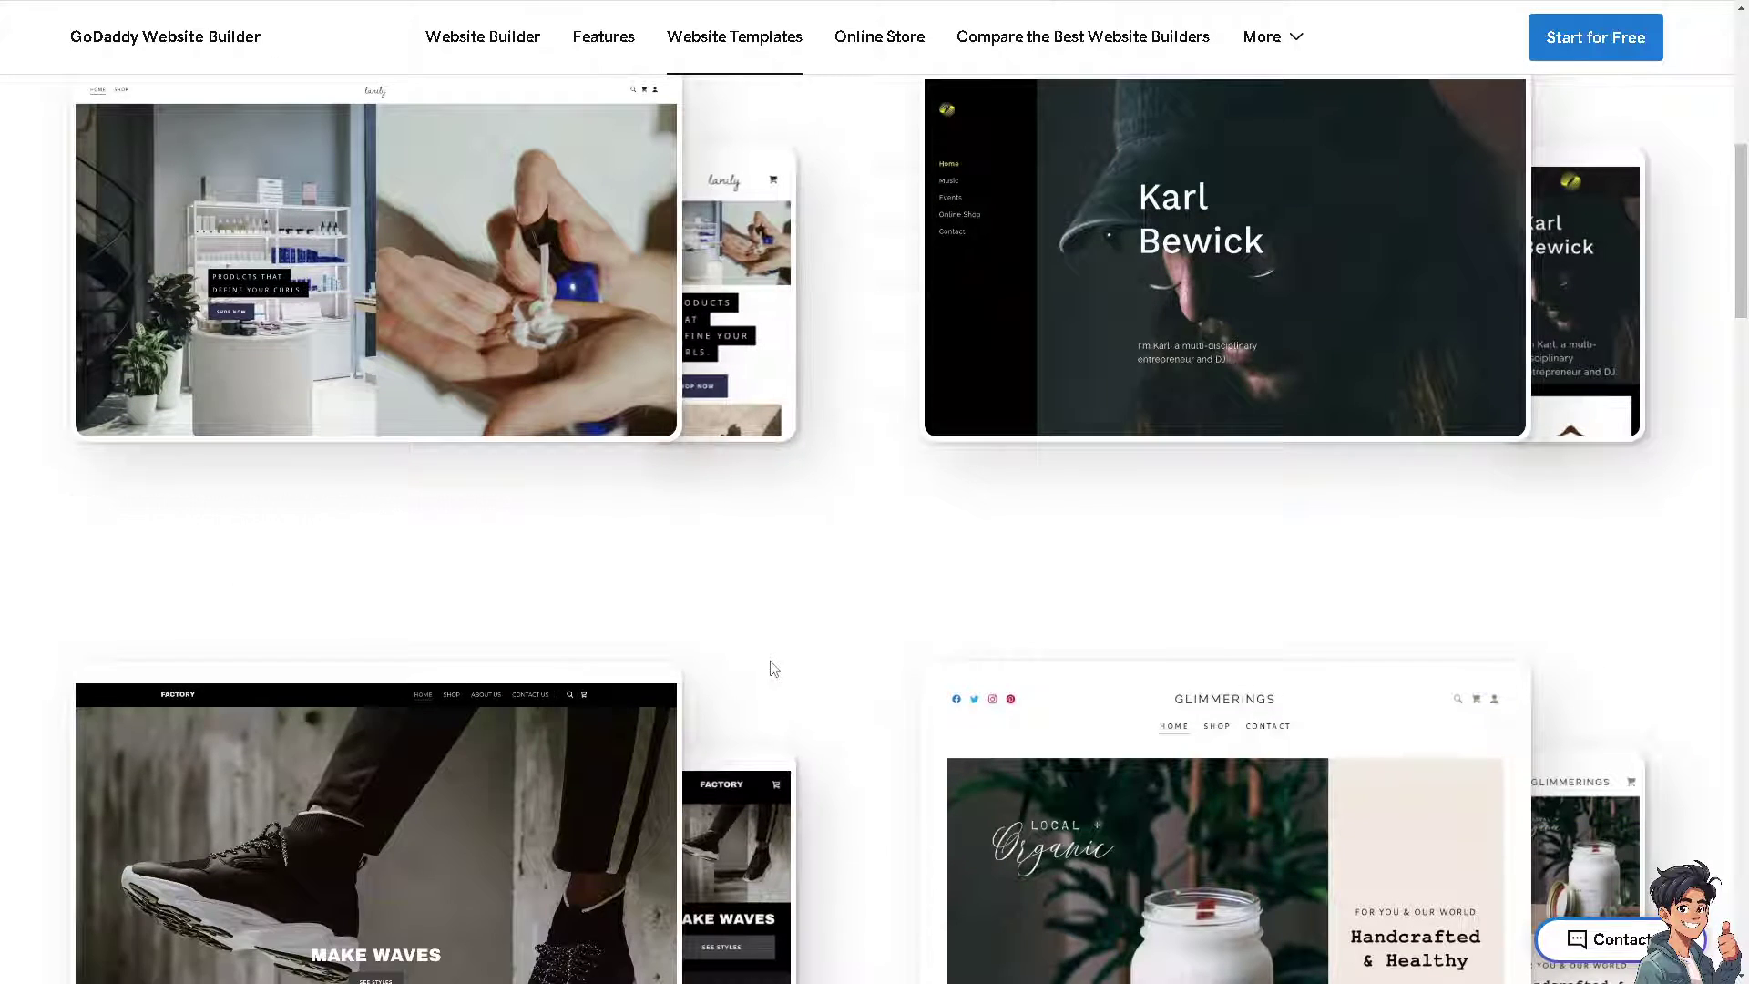
scroll(743, 775, down, 1)
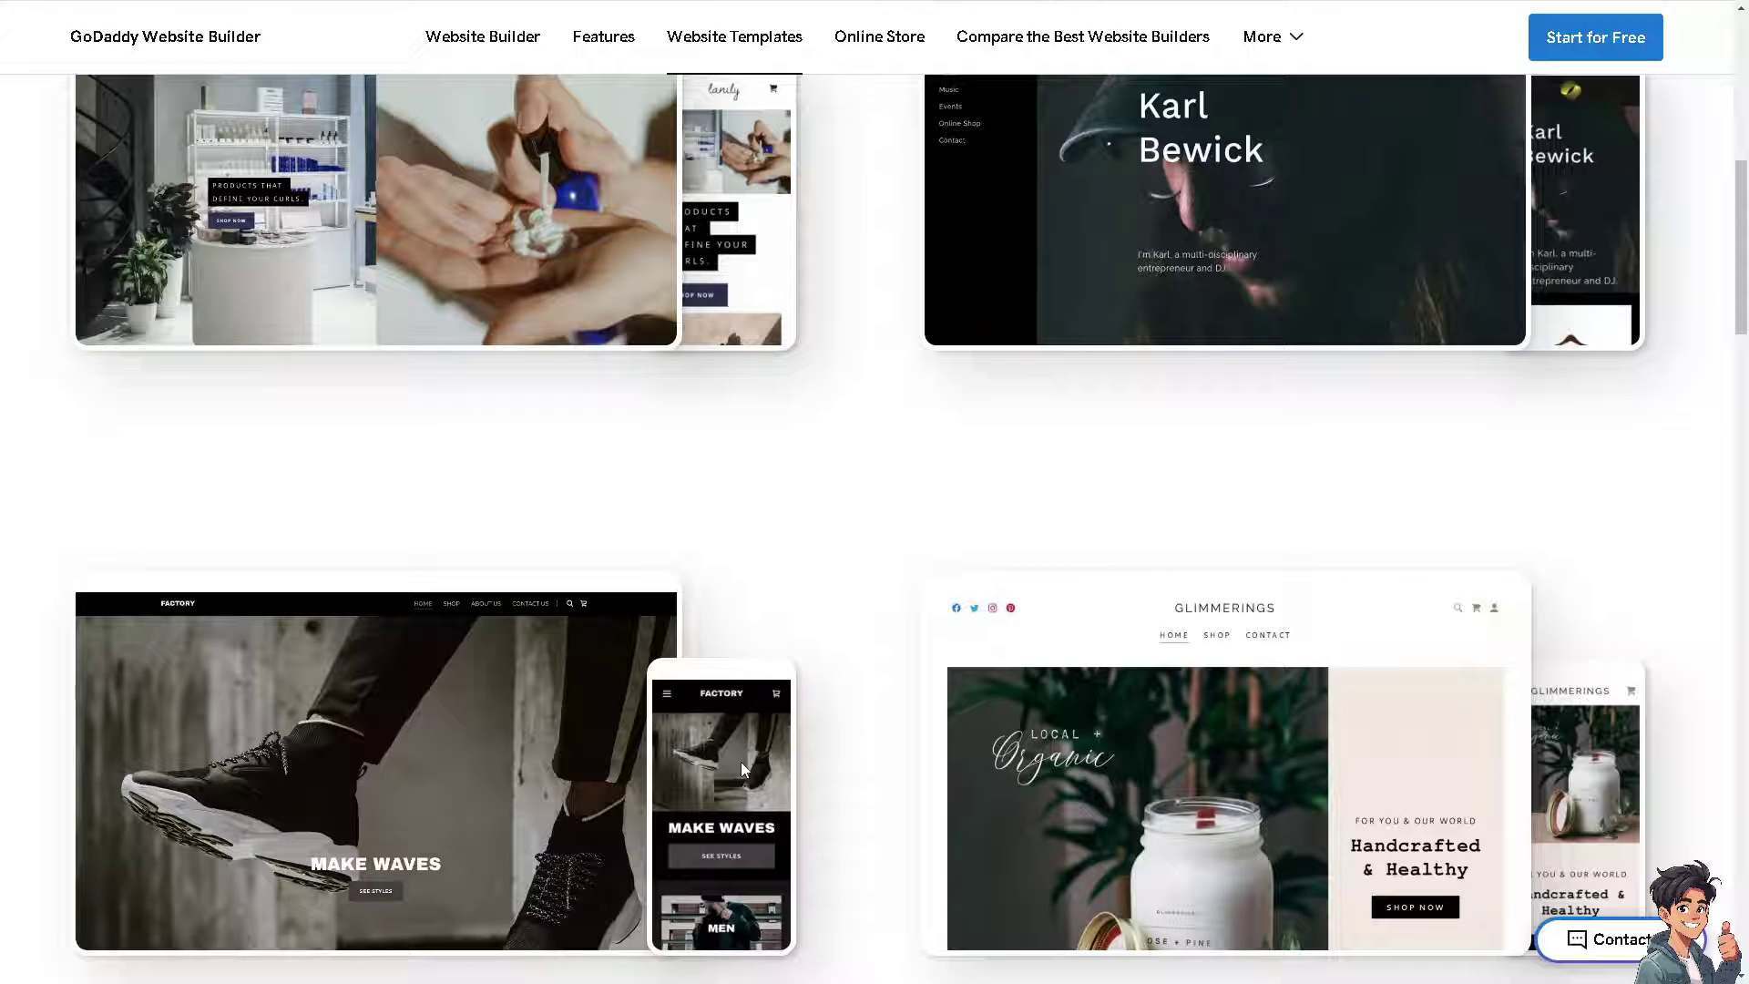
scroll(741, 761, down, 4)
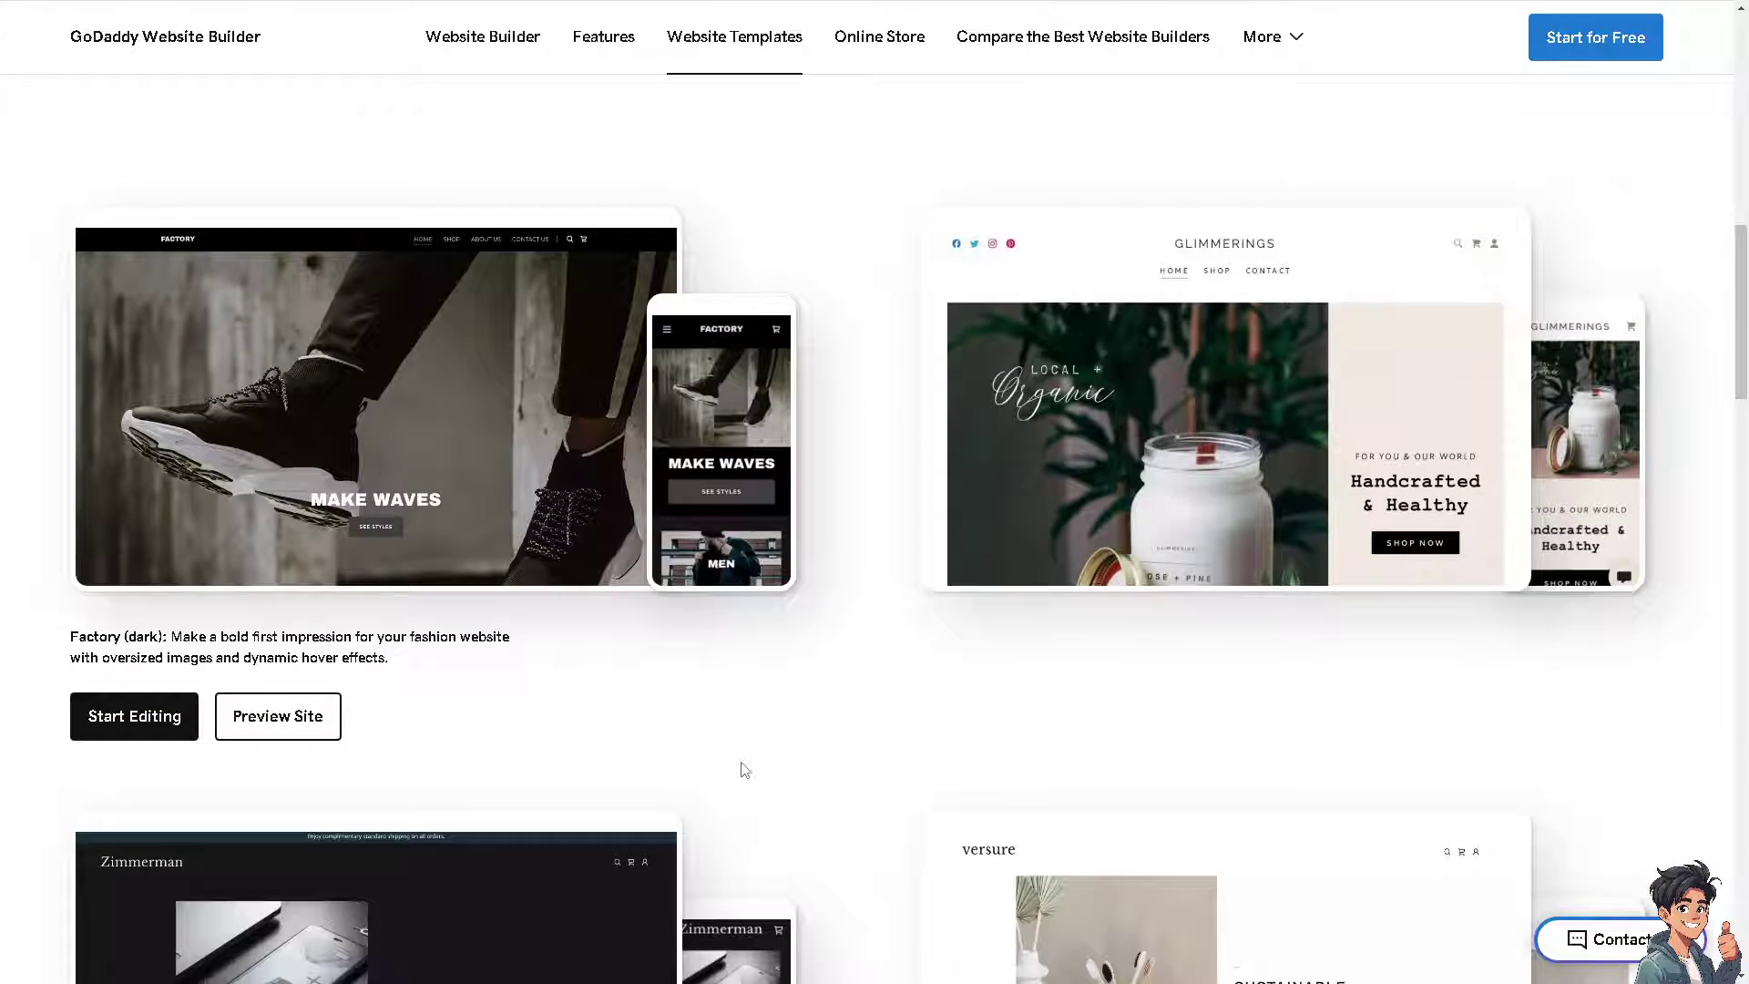
scroll(741, 762, down, 3)
scroll(741, 768, down, 6)
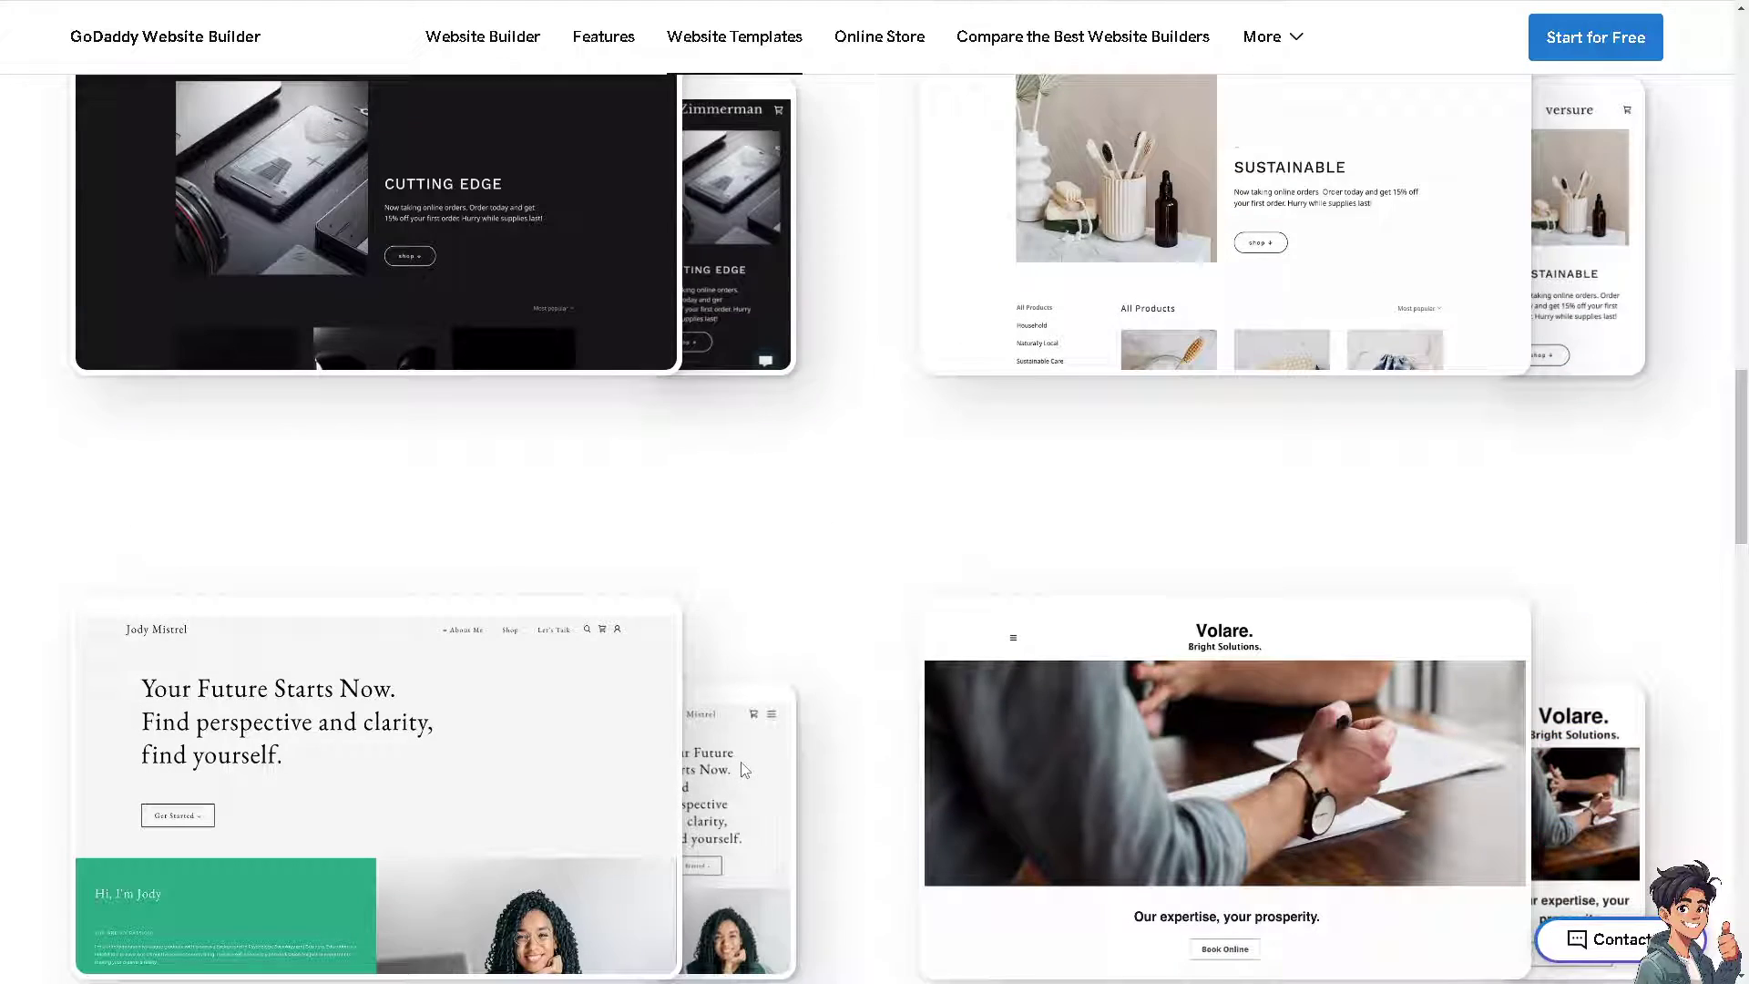
scroll(742, 768, down, 9)
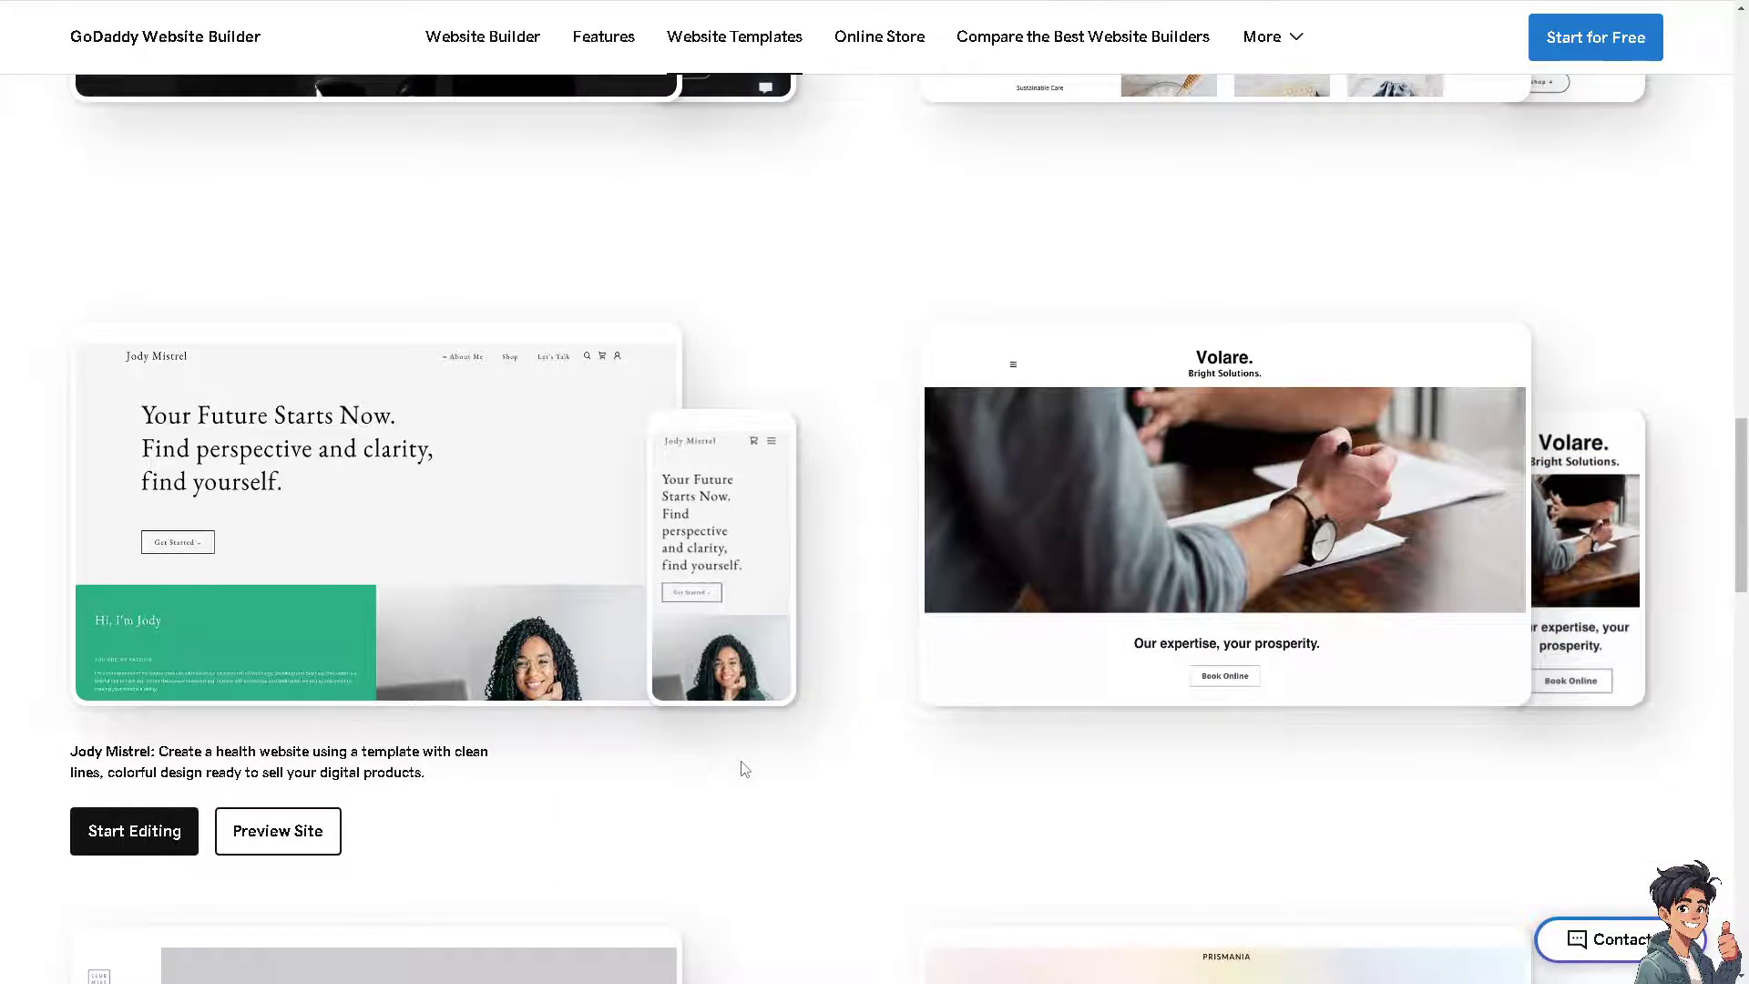
scroll(742, 768, down, 4)
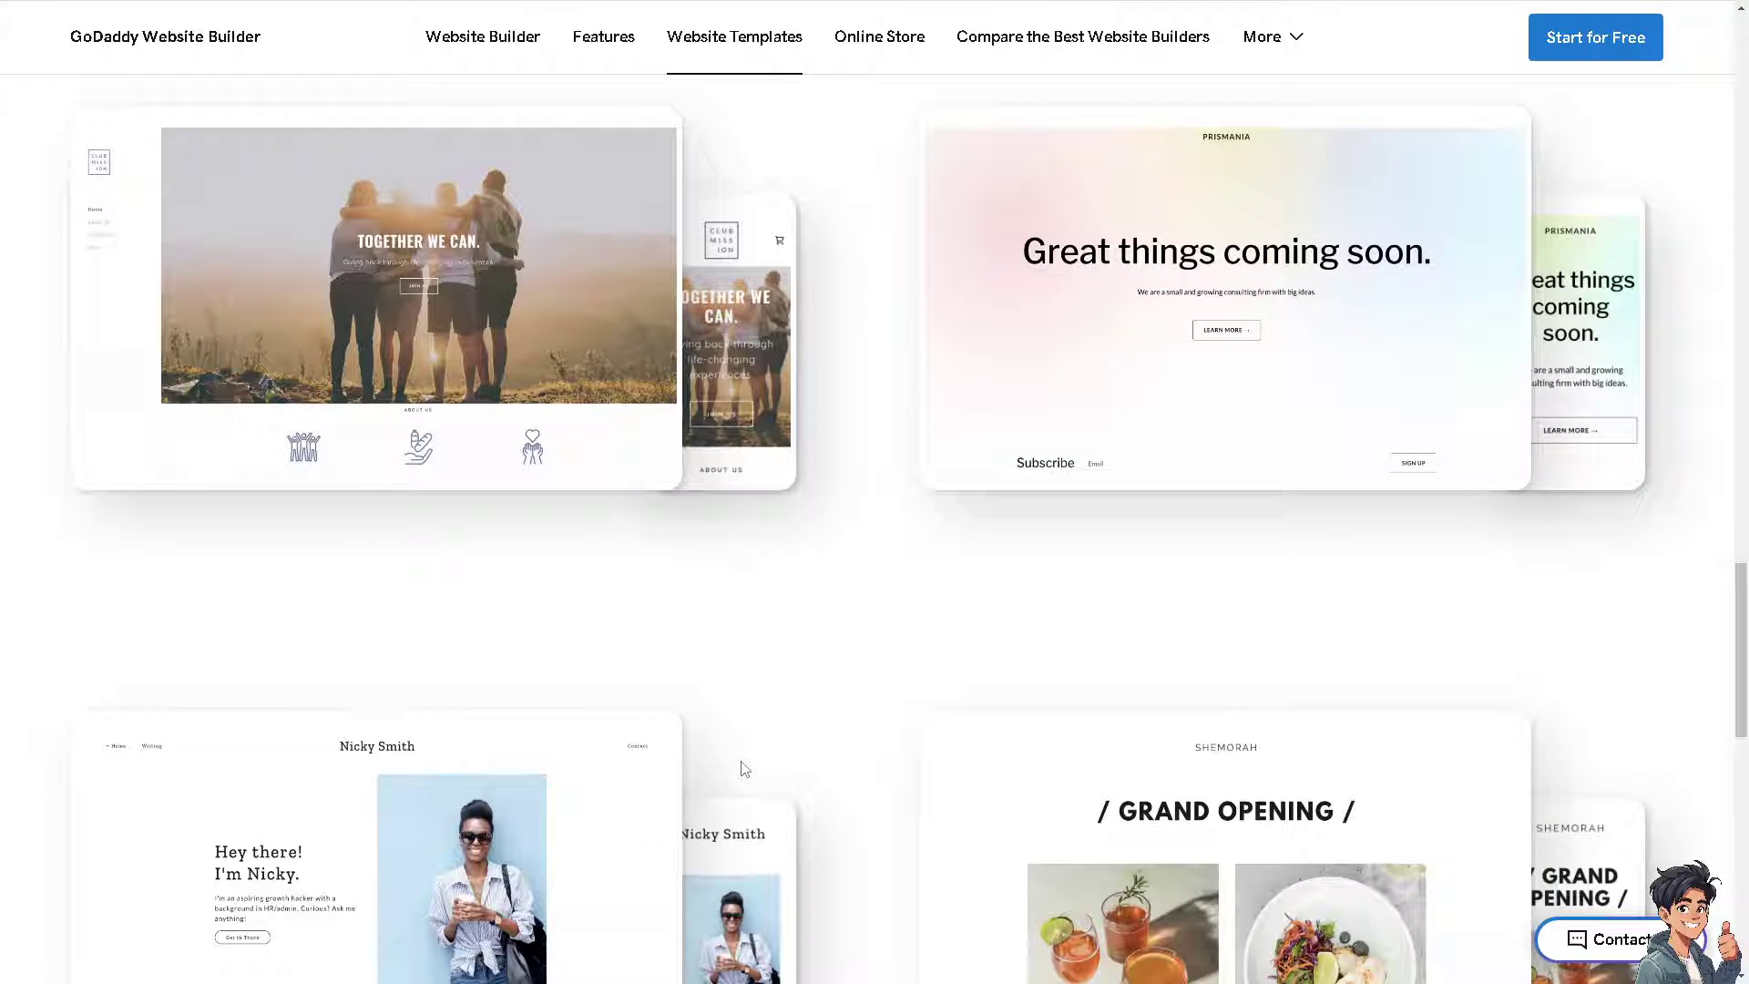
scroll(742, 768, down, 2)
scroll(743, 768, down, 4)
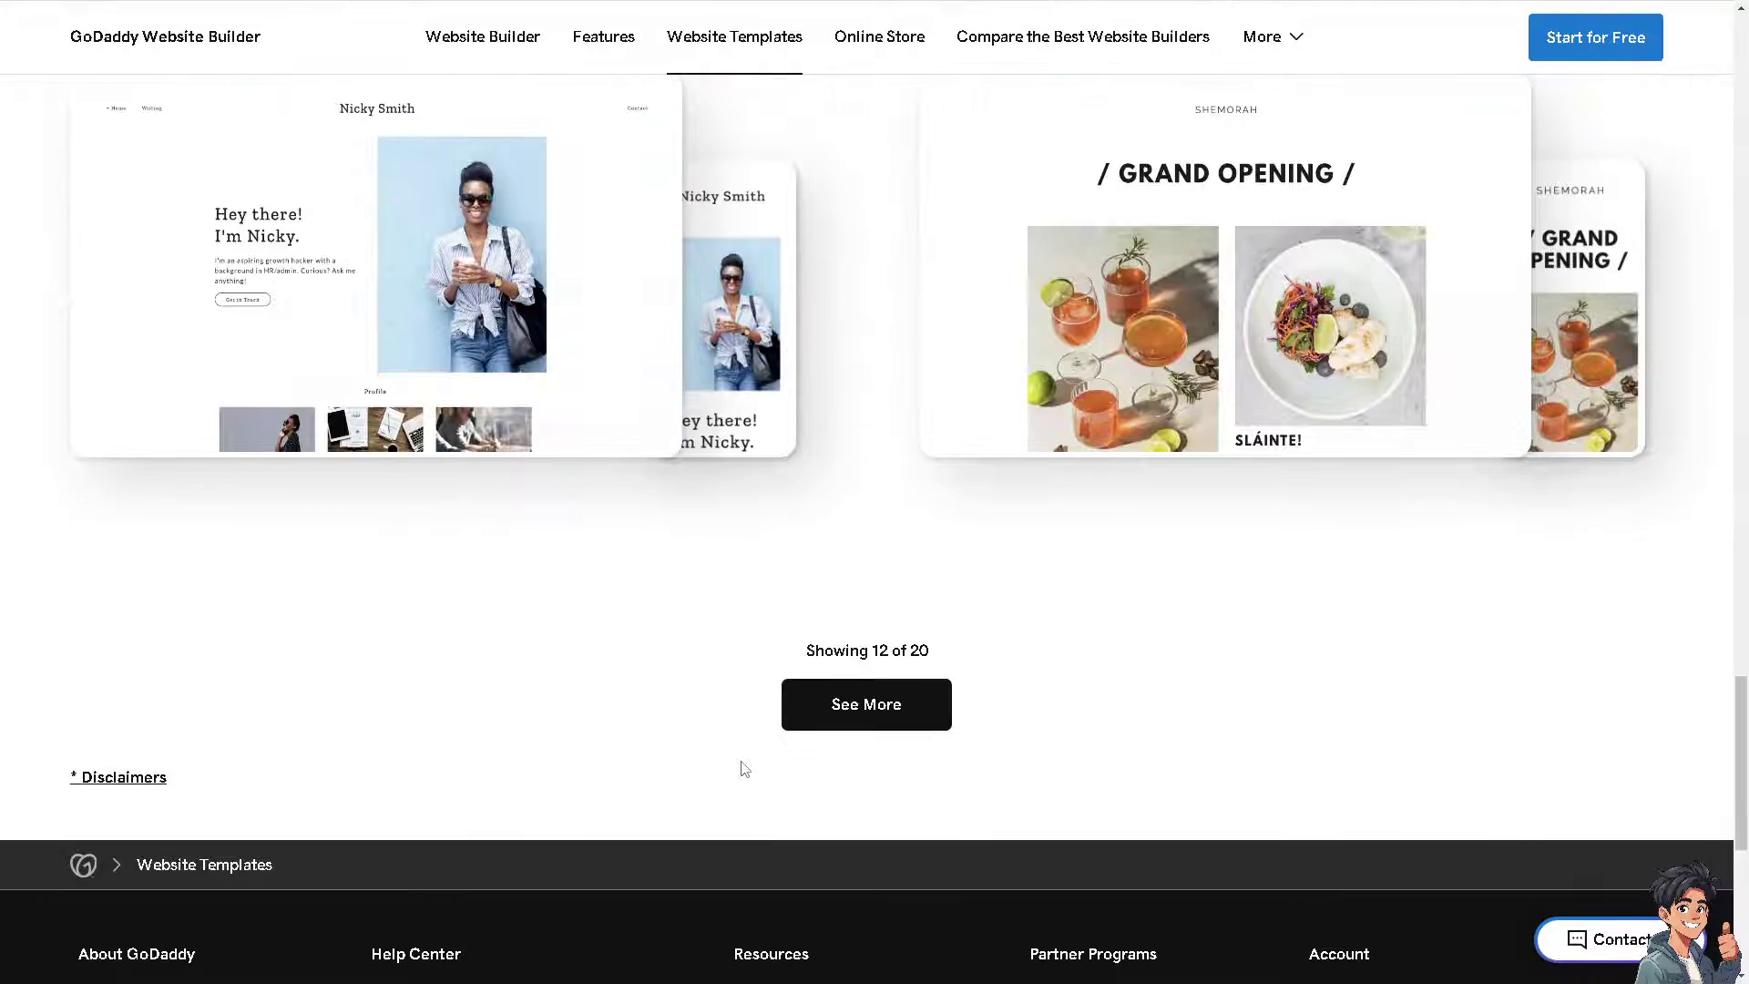
scroll(825, 733, up, 1)
mouse_move(402, 616)
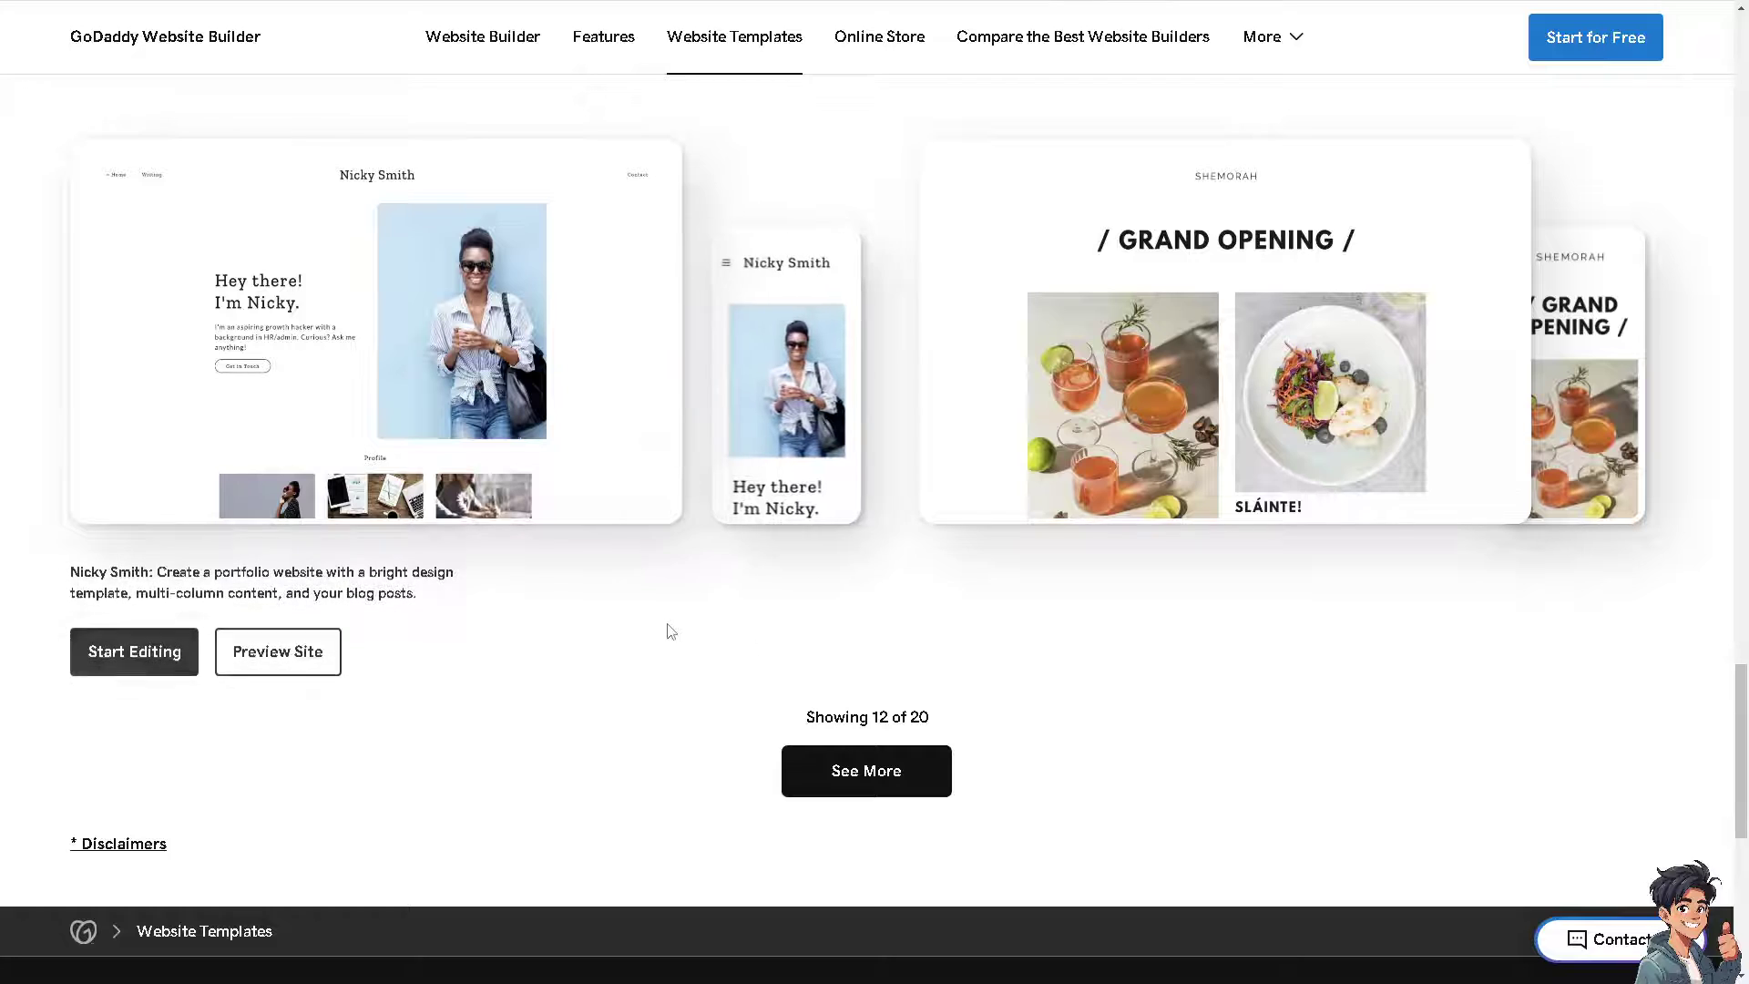
scroll(658, 626, up, 5)
scroll(661, 628, up, 16)
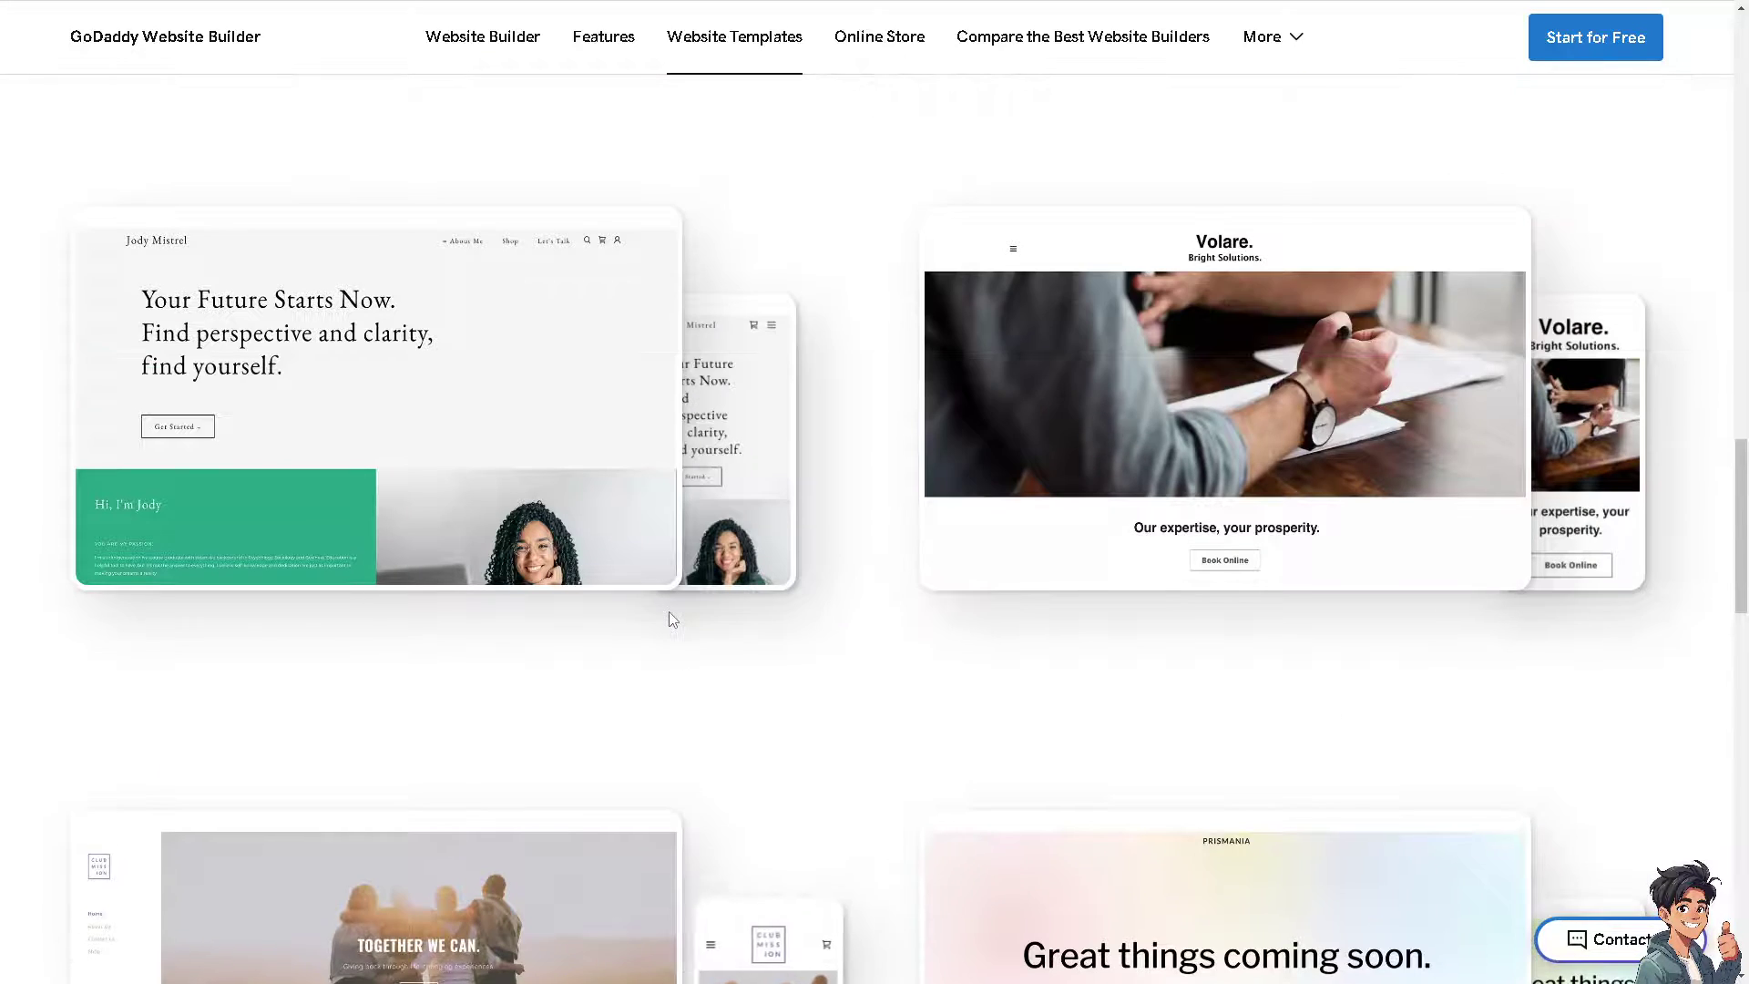
scroll(669, 628, up, 12)
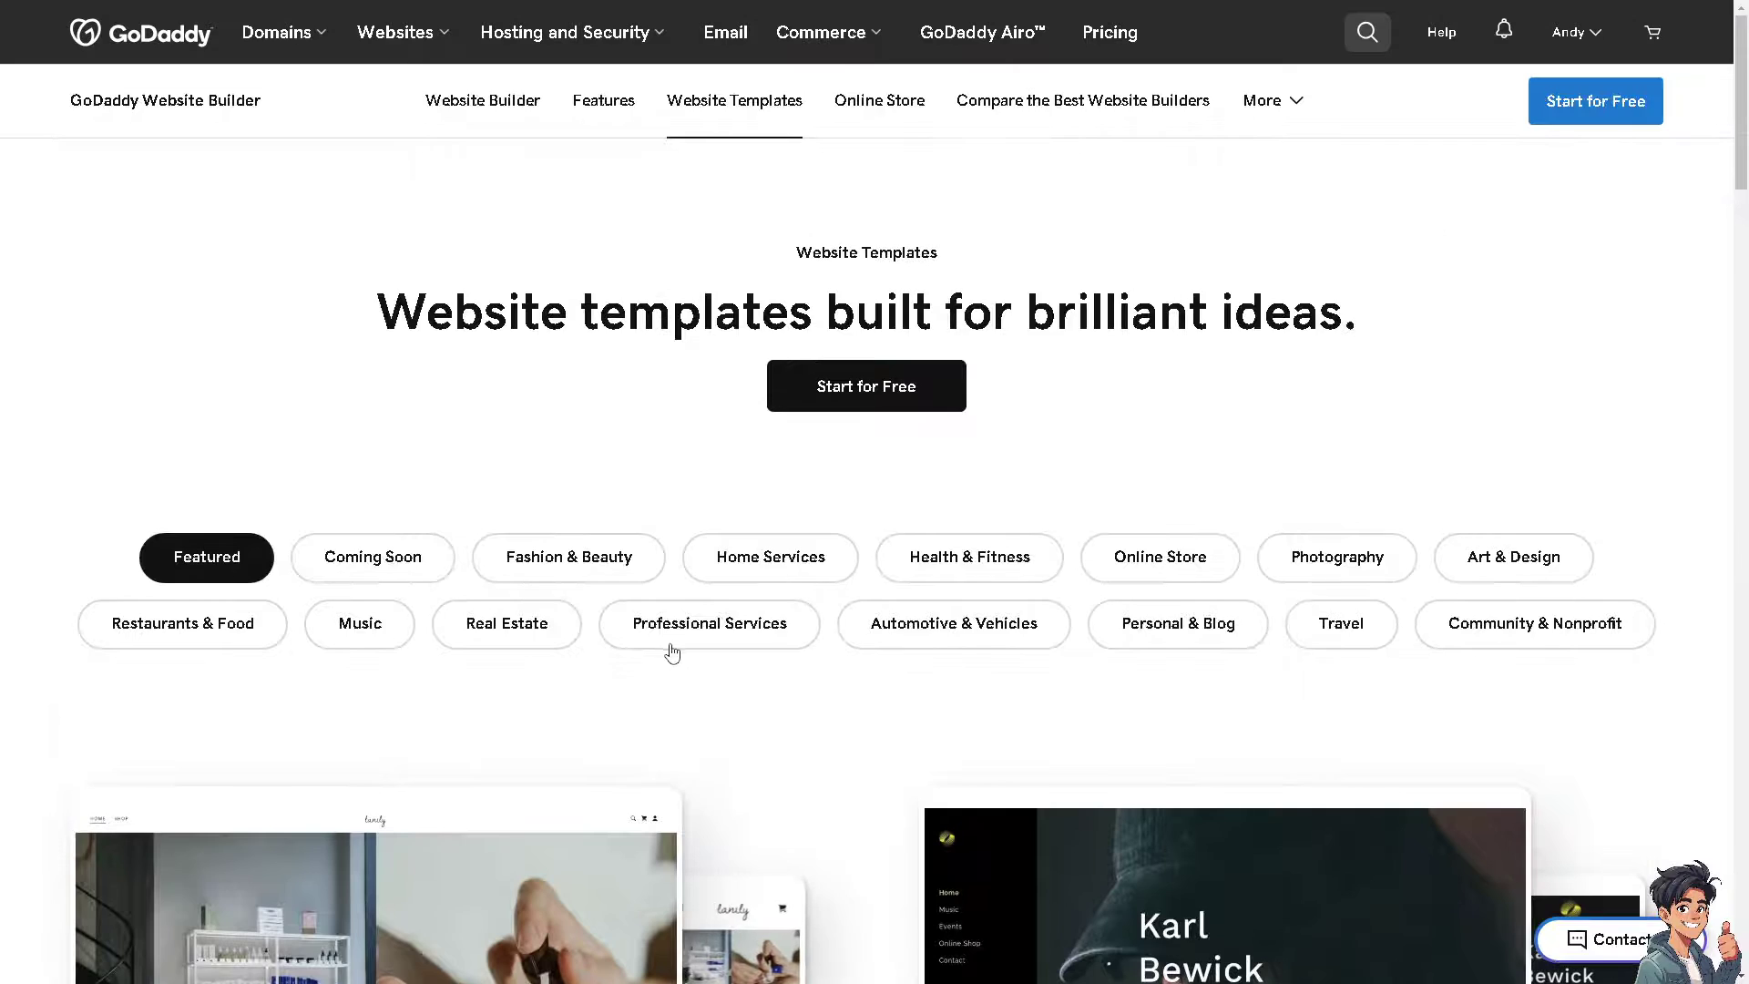
Go to GoDaddy's Transfer Domain Names page, showing .com transfers at $10.99.
click(299, 41)
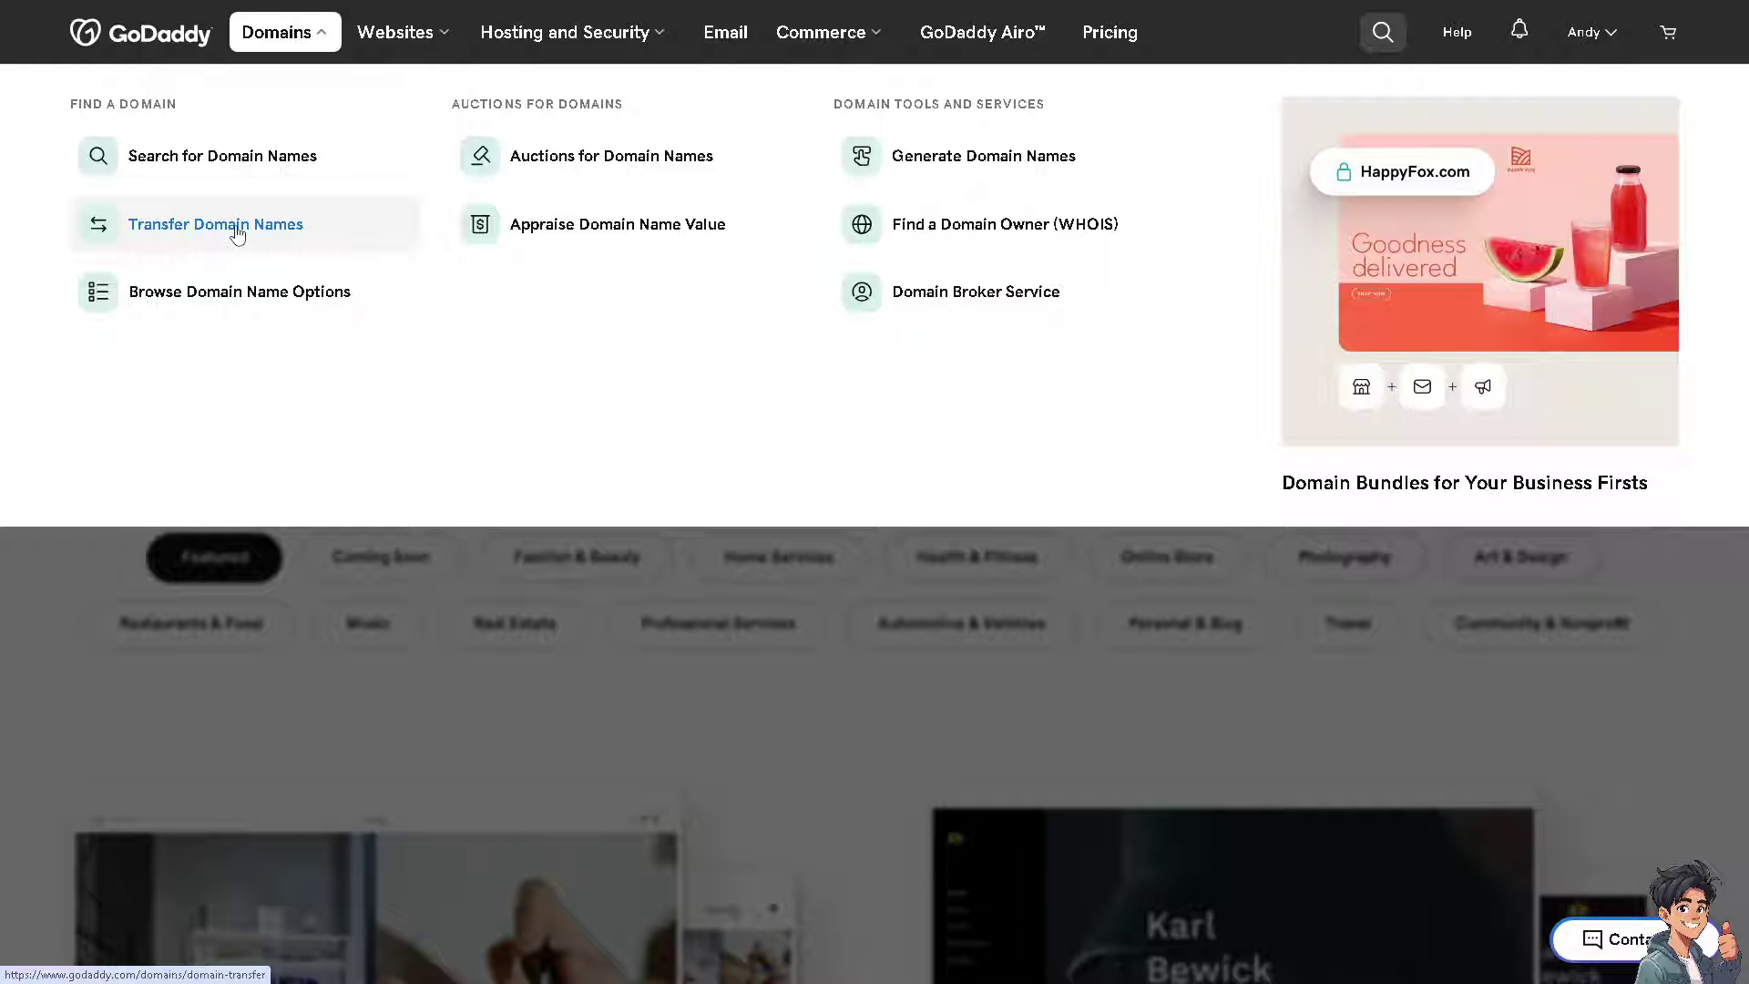
click(238, 235)
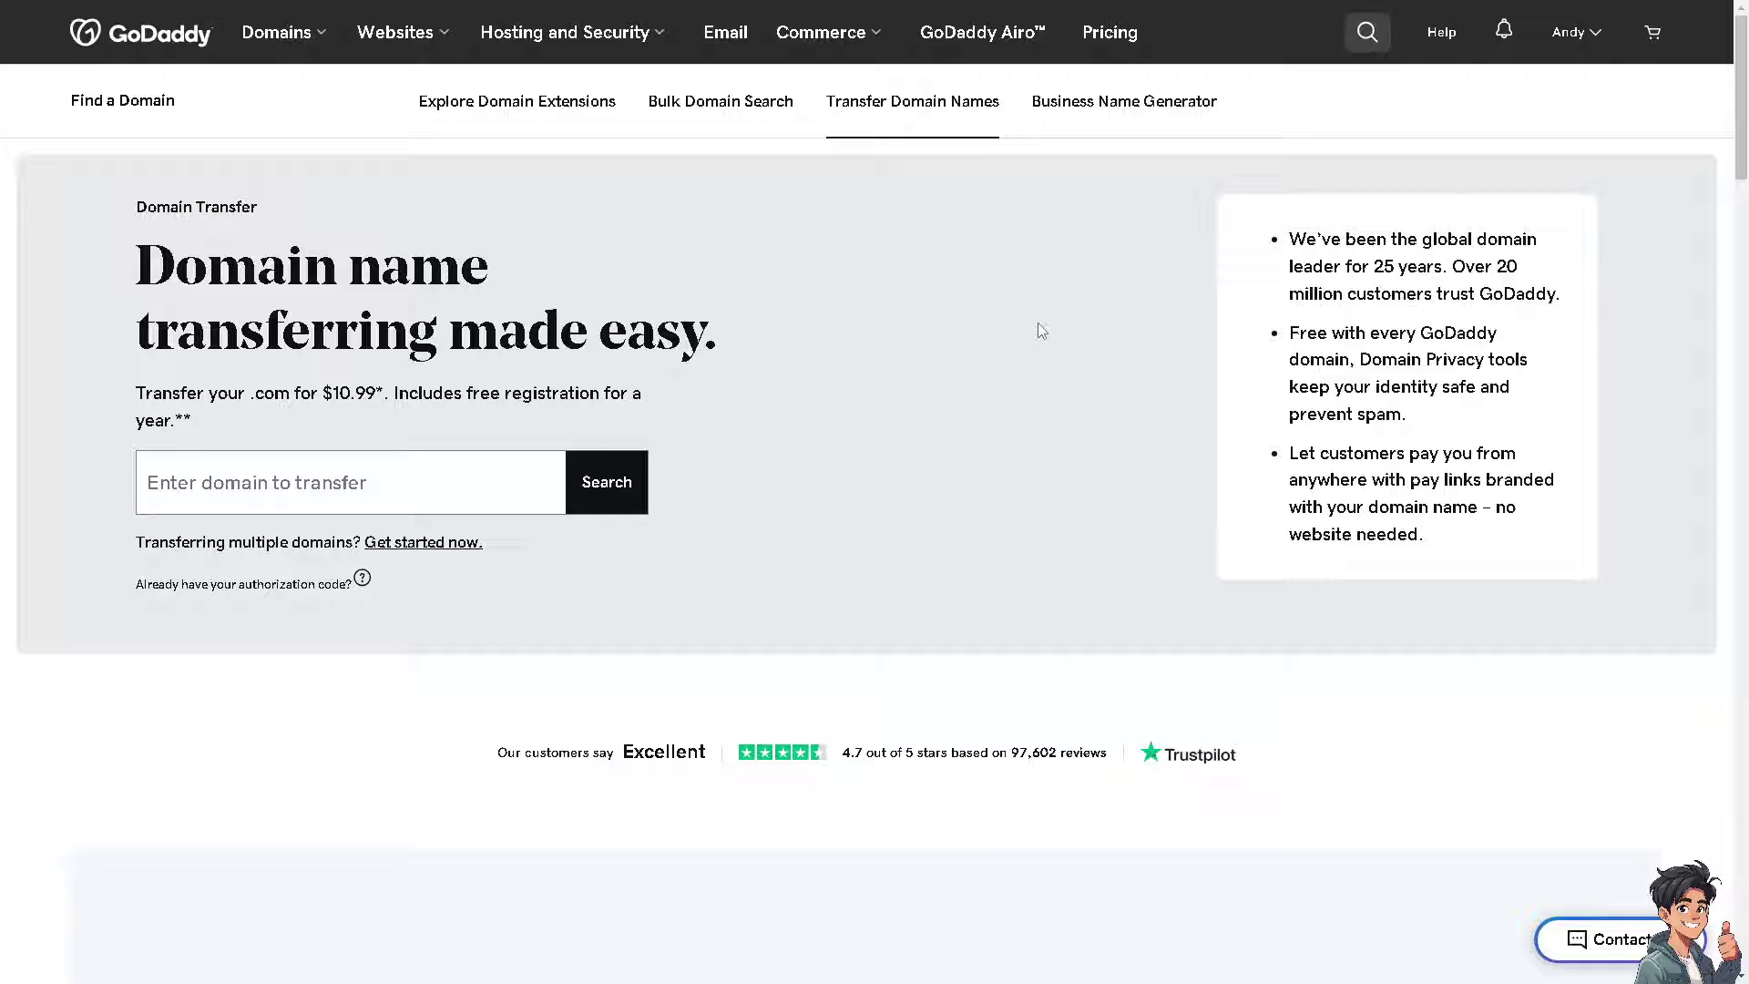
click(1590, 41)
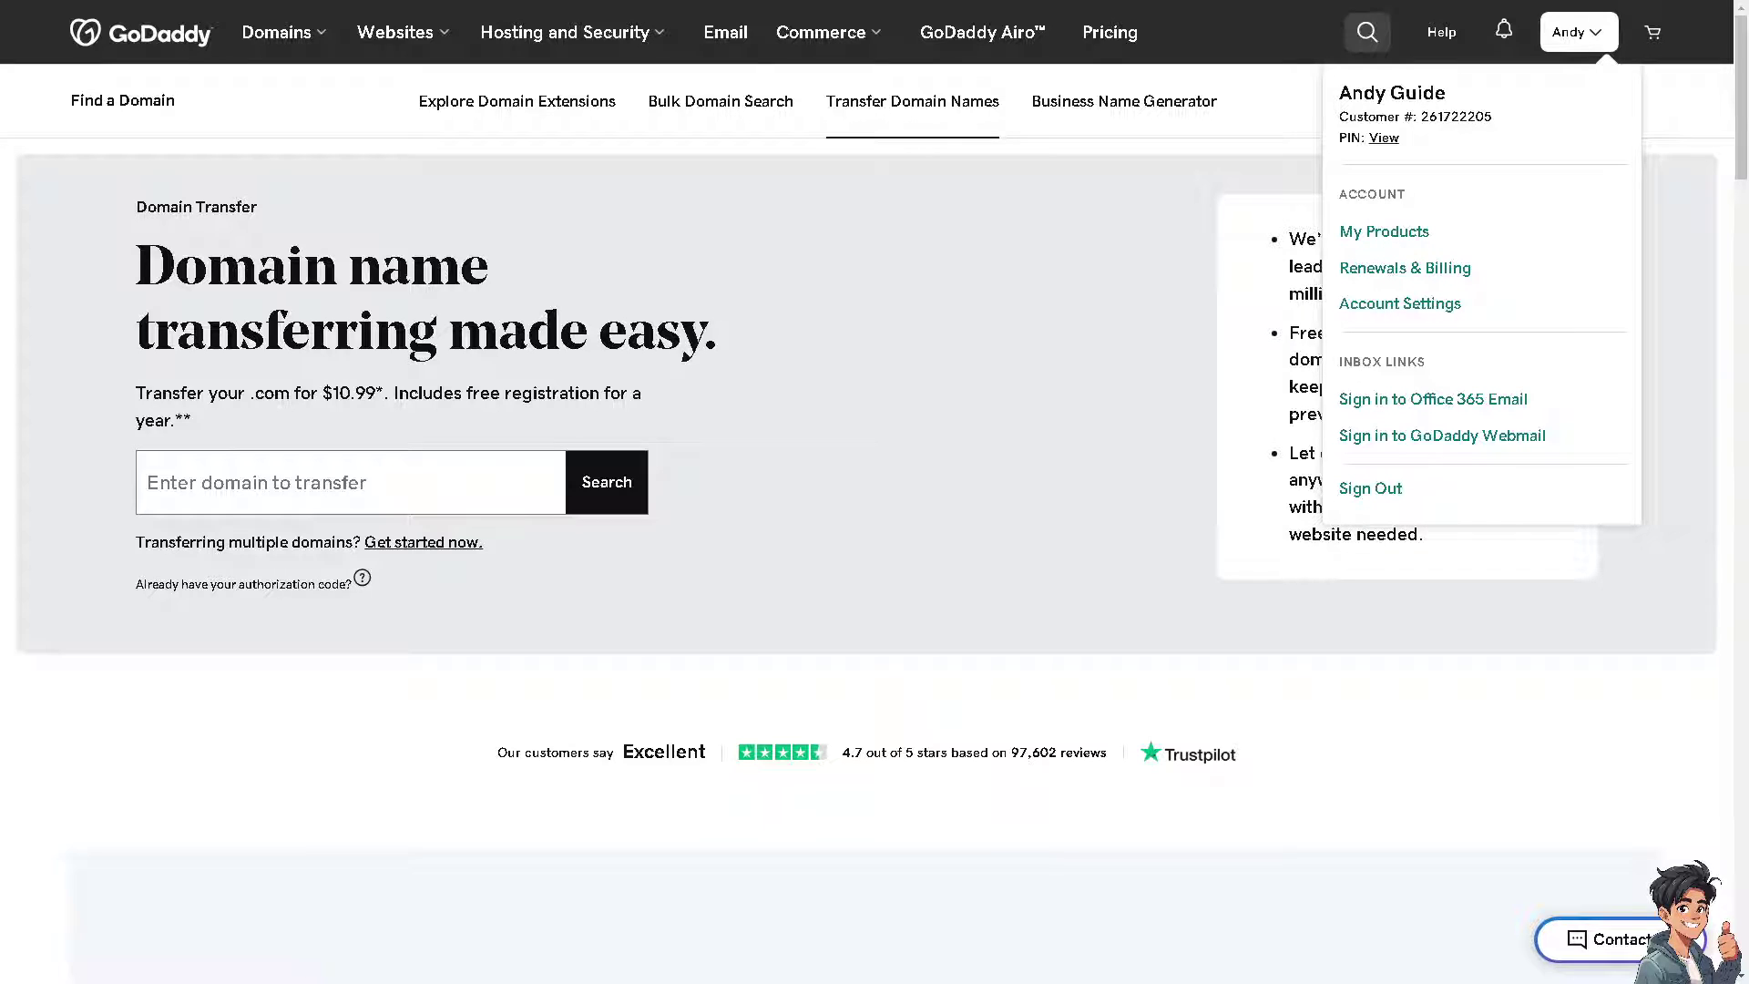
Open the My Products dashboard down to the Connect Your Domain card.
click(1384, 232)
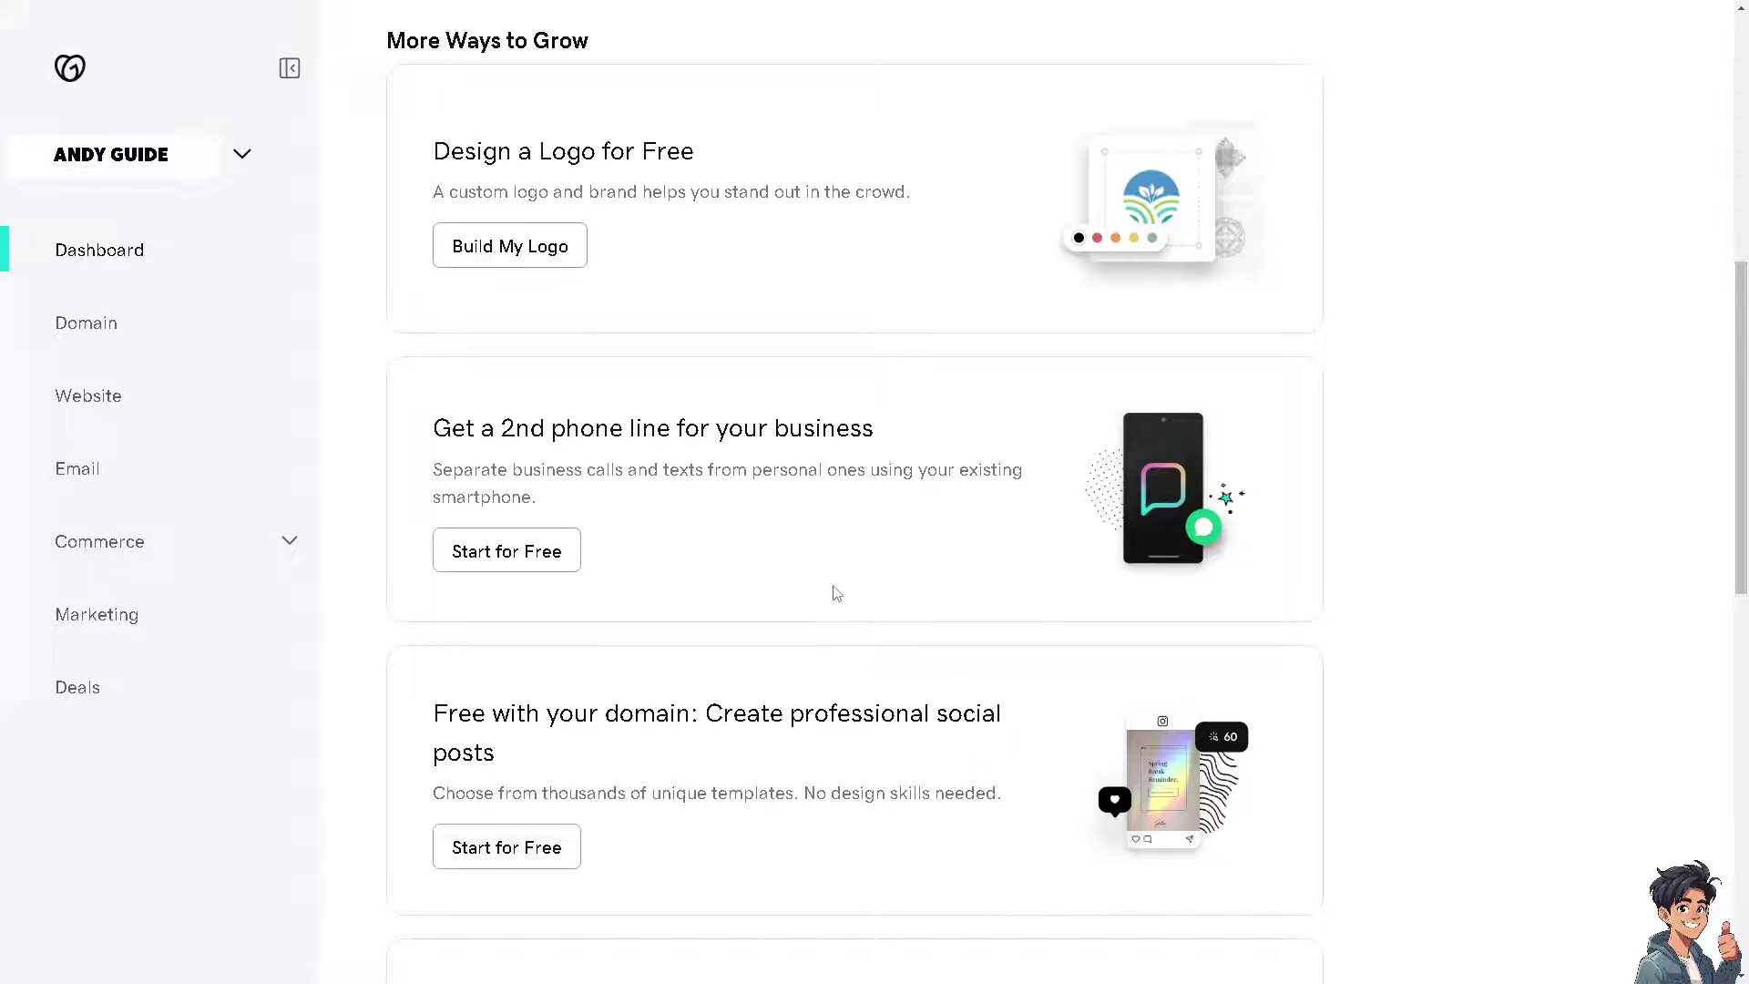
scroll(836, 593, down, 5)
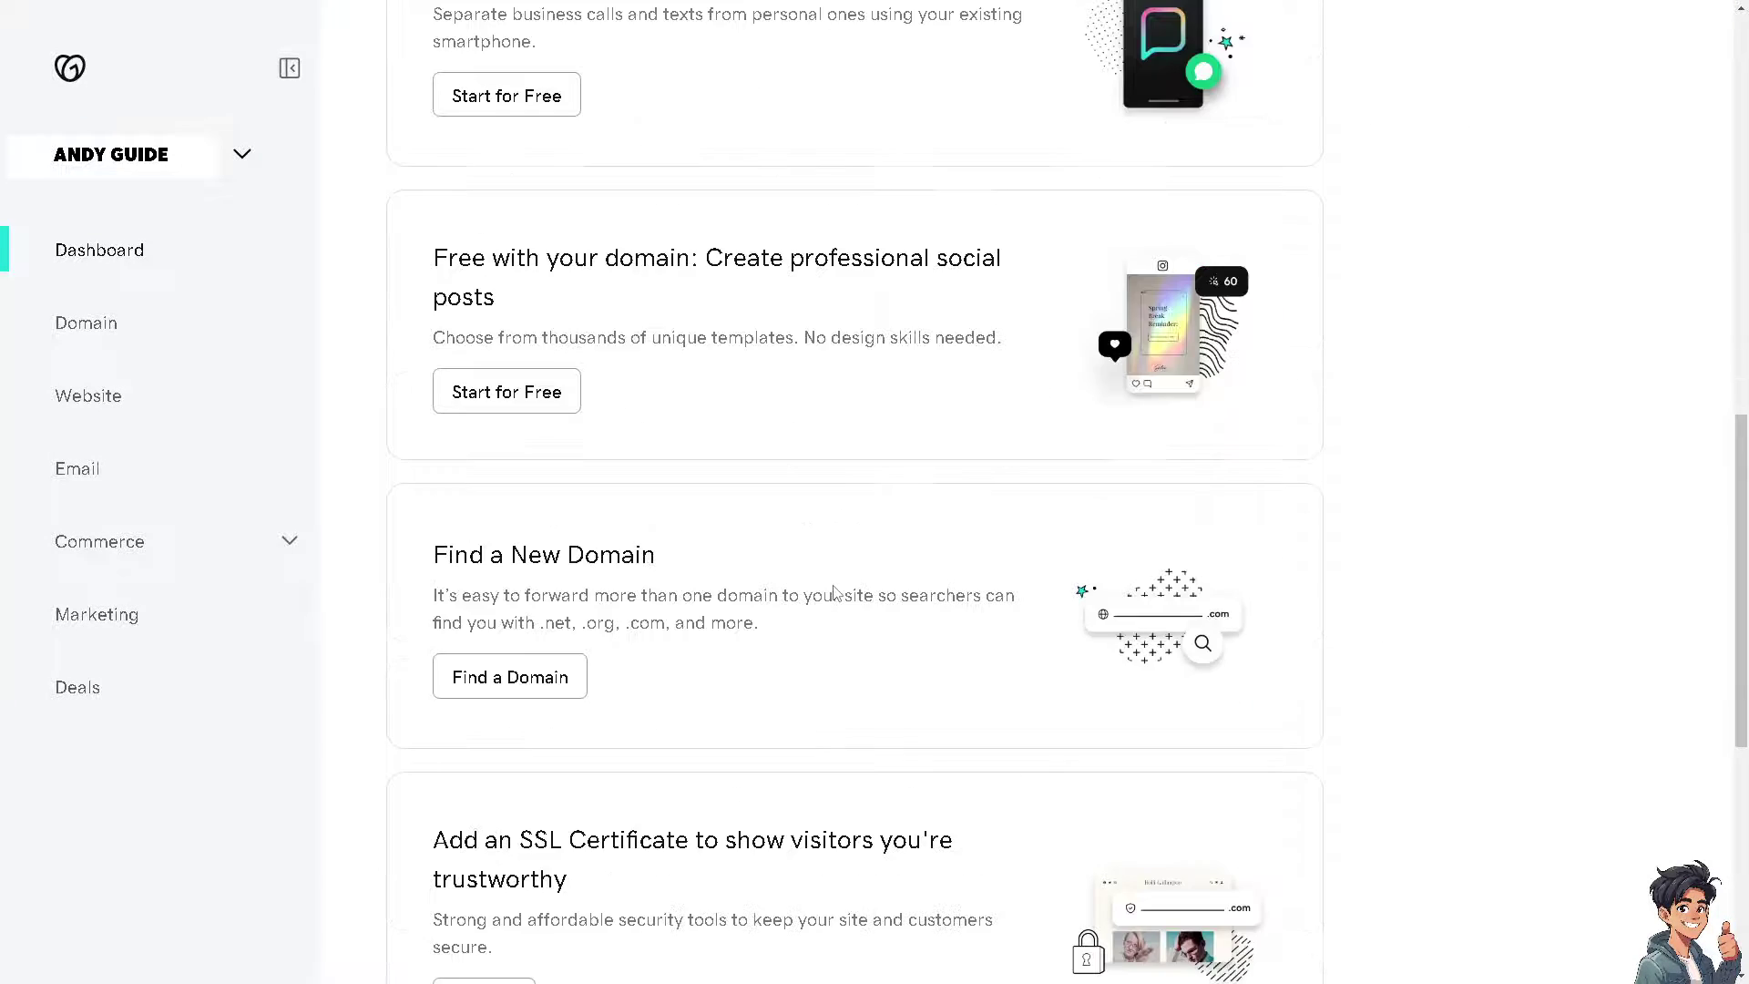
scroll(836, 593, down, 6)
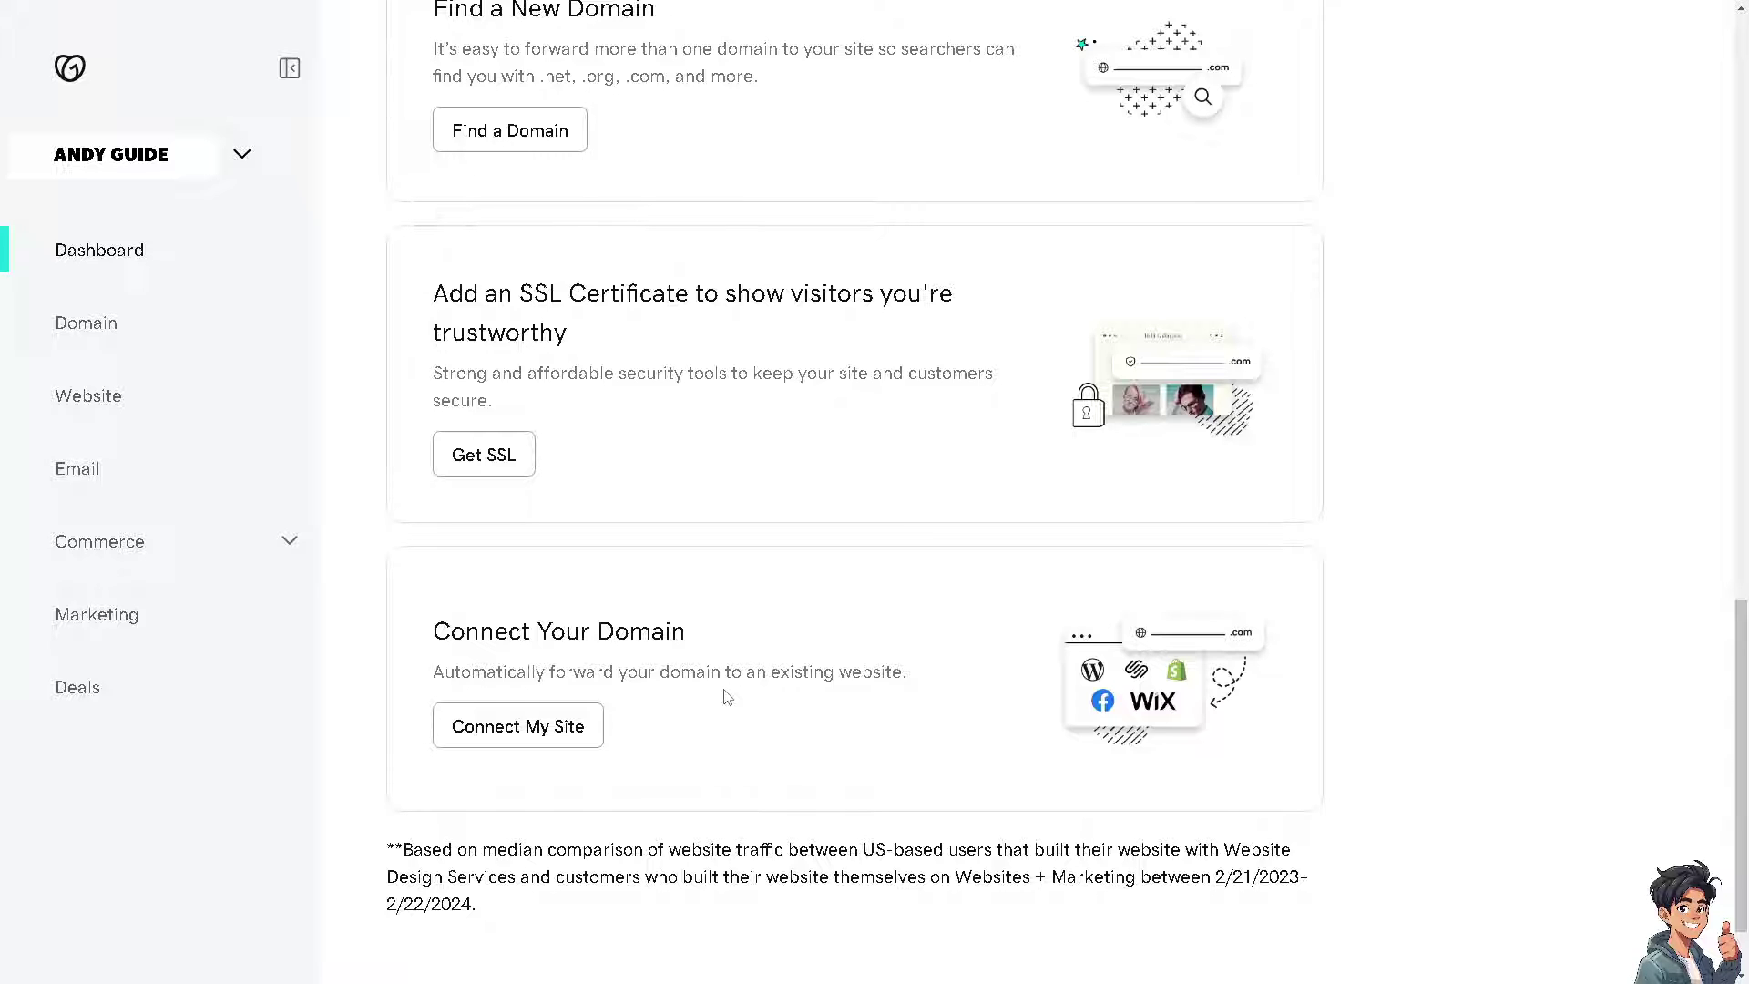
Open the Connect domain page via Connect My Site and reach its bottom.
click(572, 735)
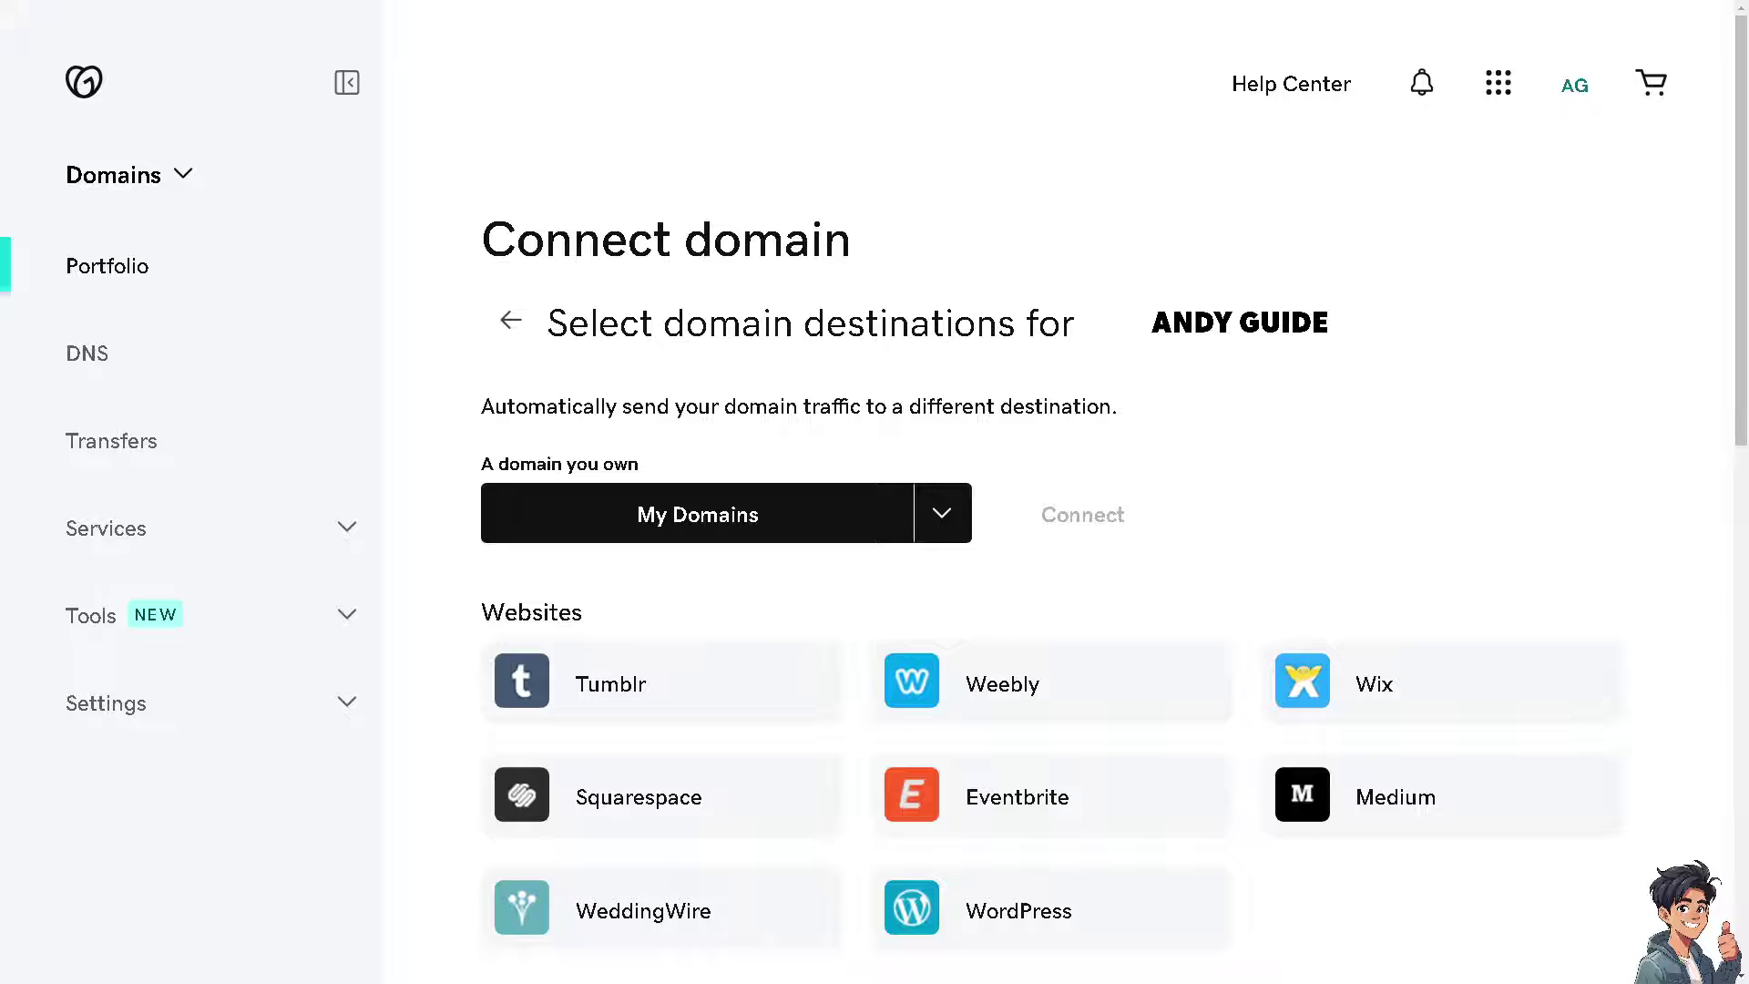
scroll(1054, 586, down, 10)
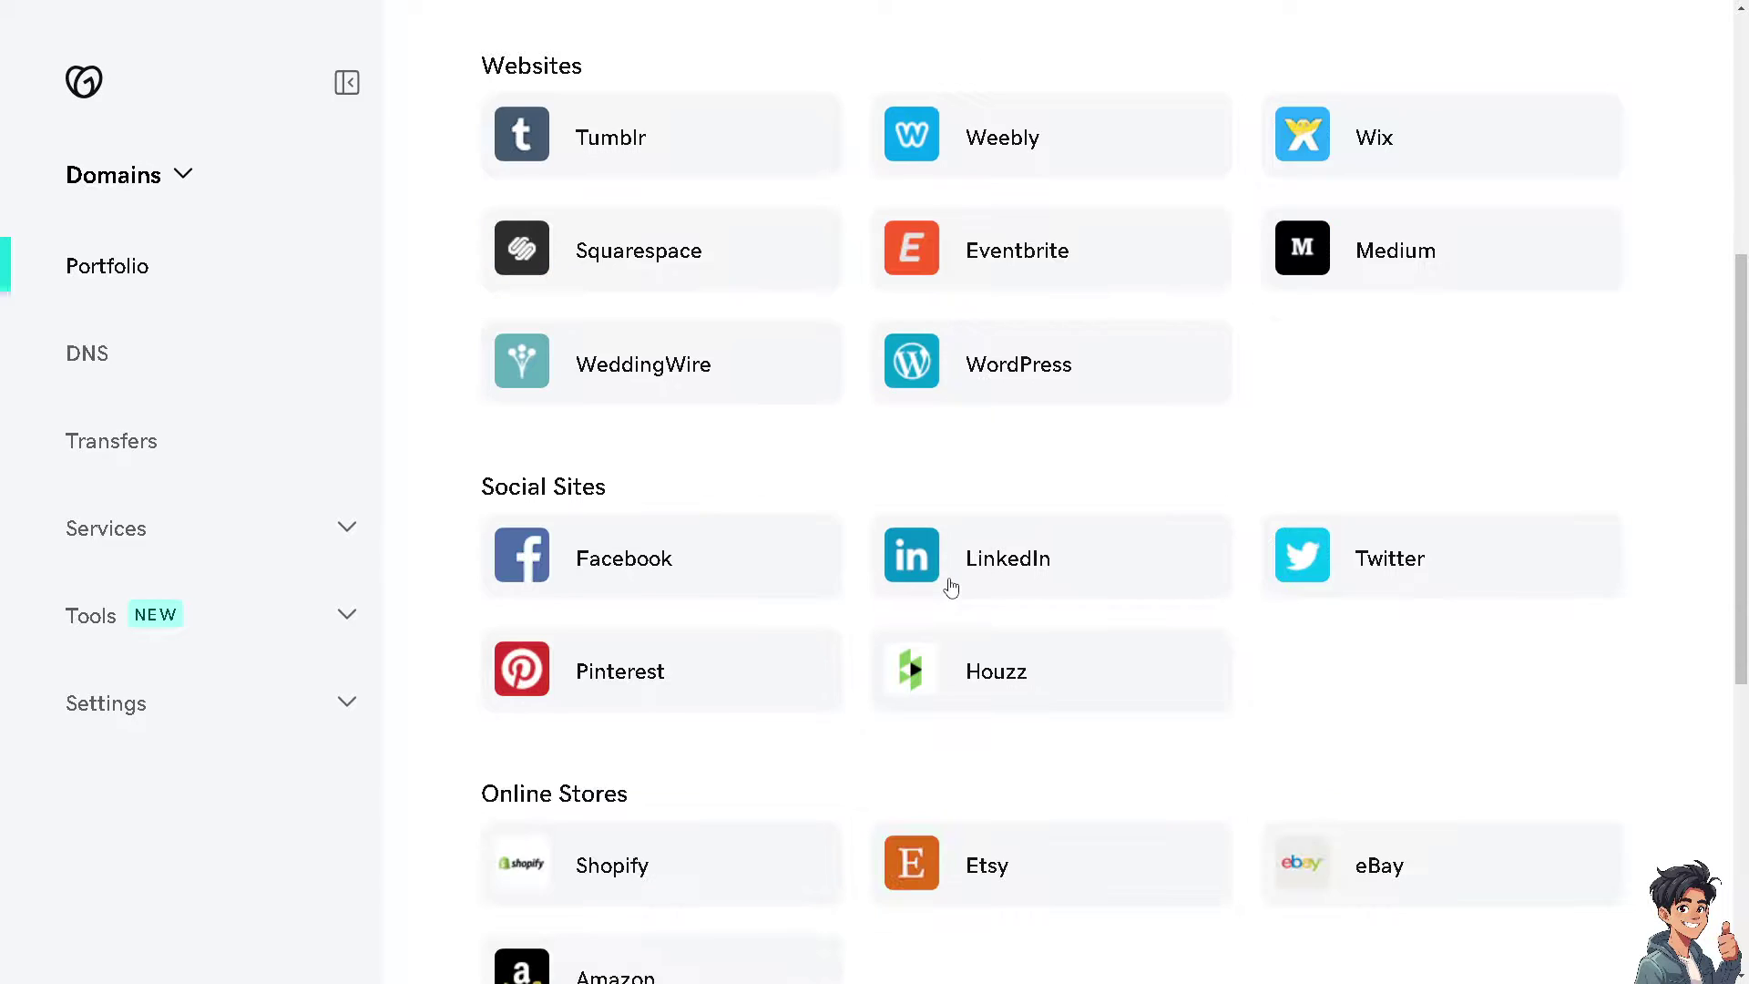
scroll(951, 586, down, 3)
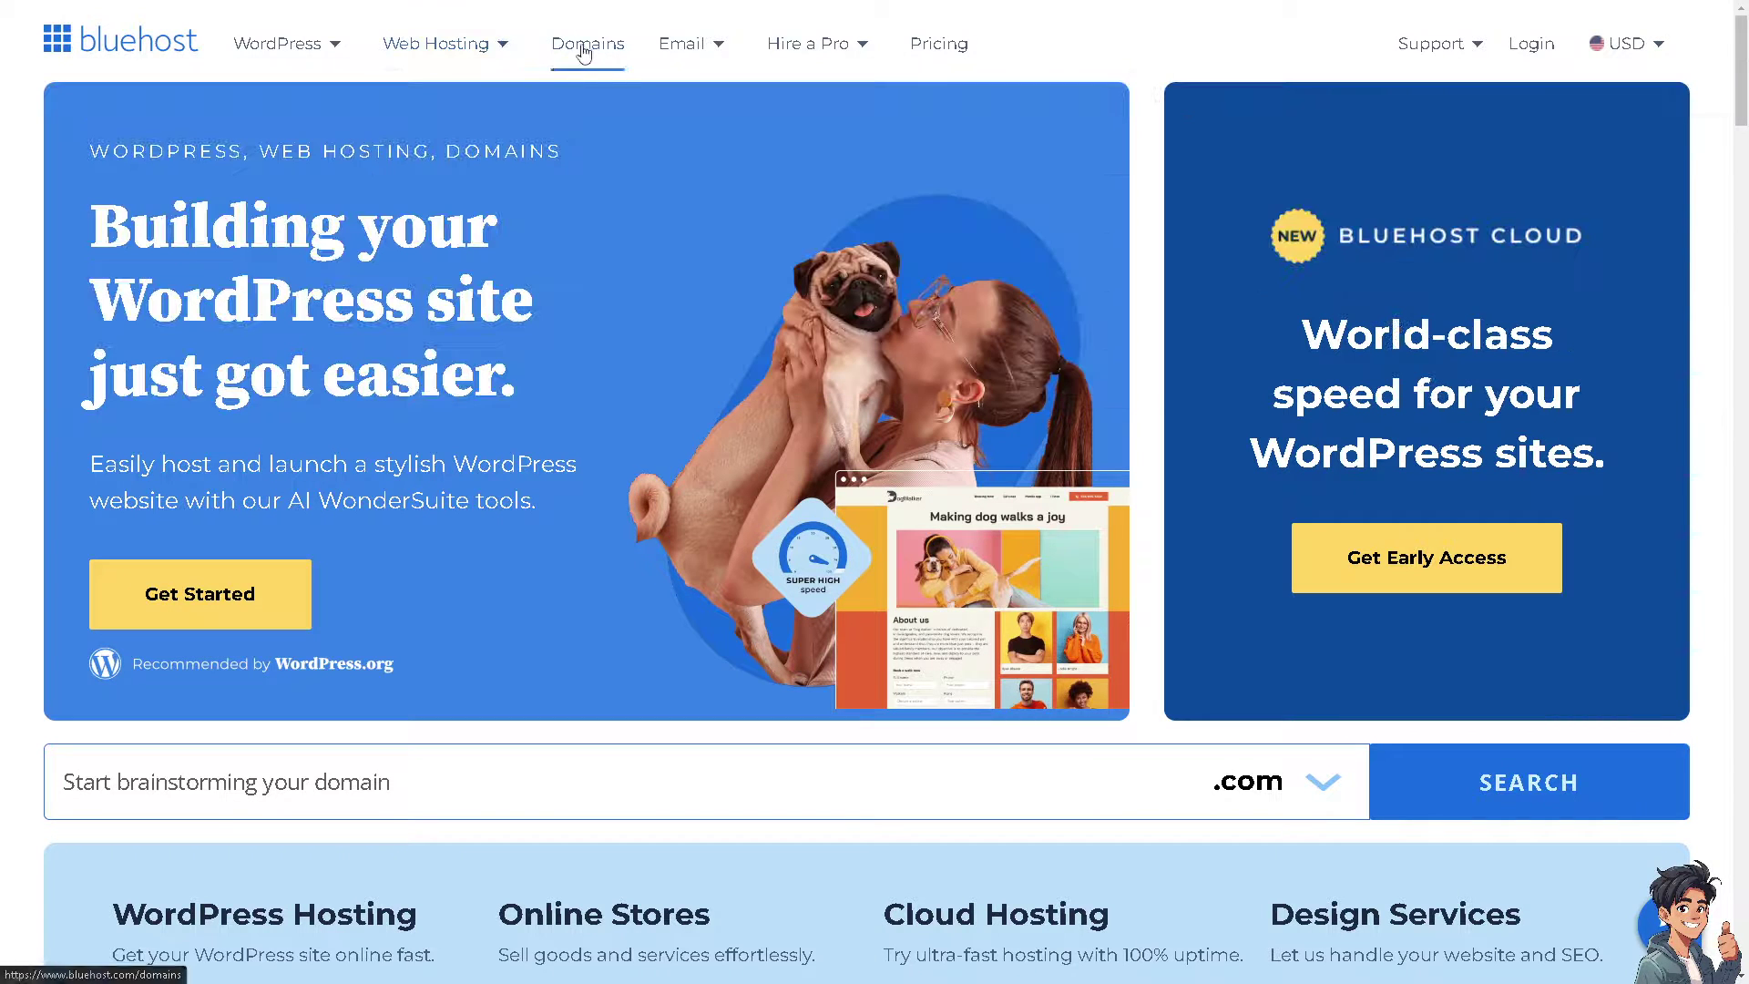
Search Bluehost domains for 'andyguide' and select the suggested andyguide.org name.
click(577, 50)
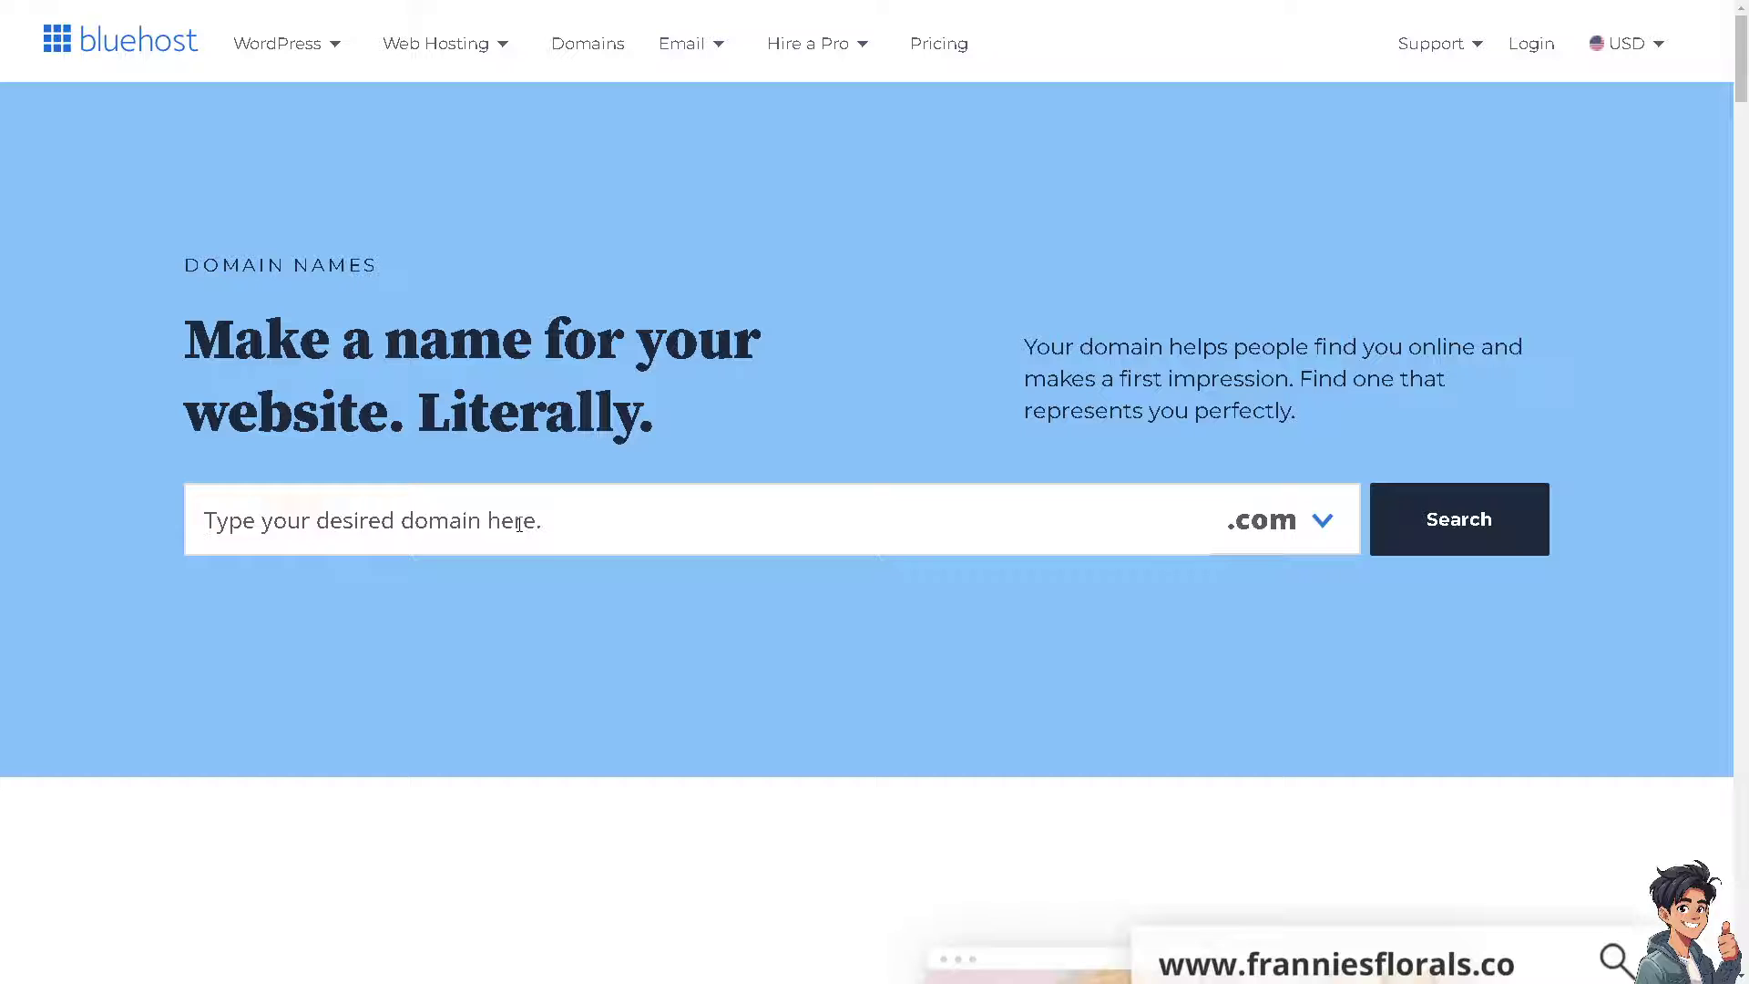
text(andyguide)
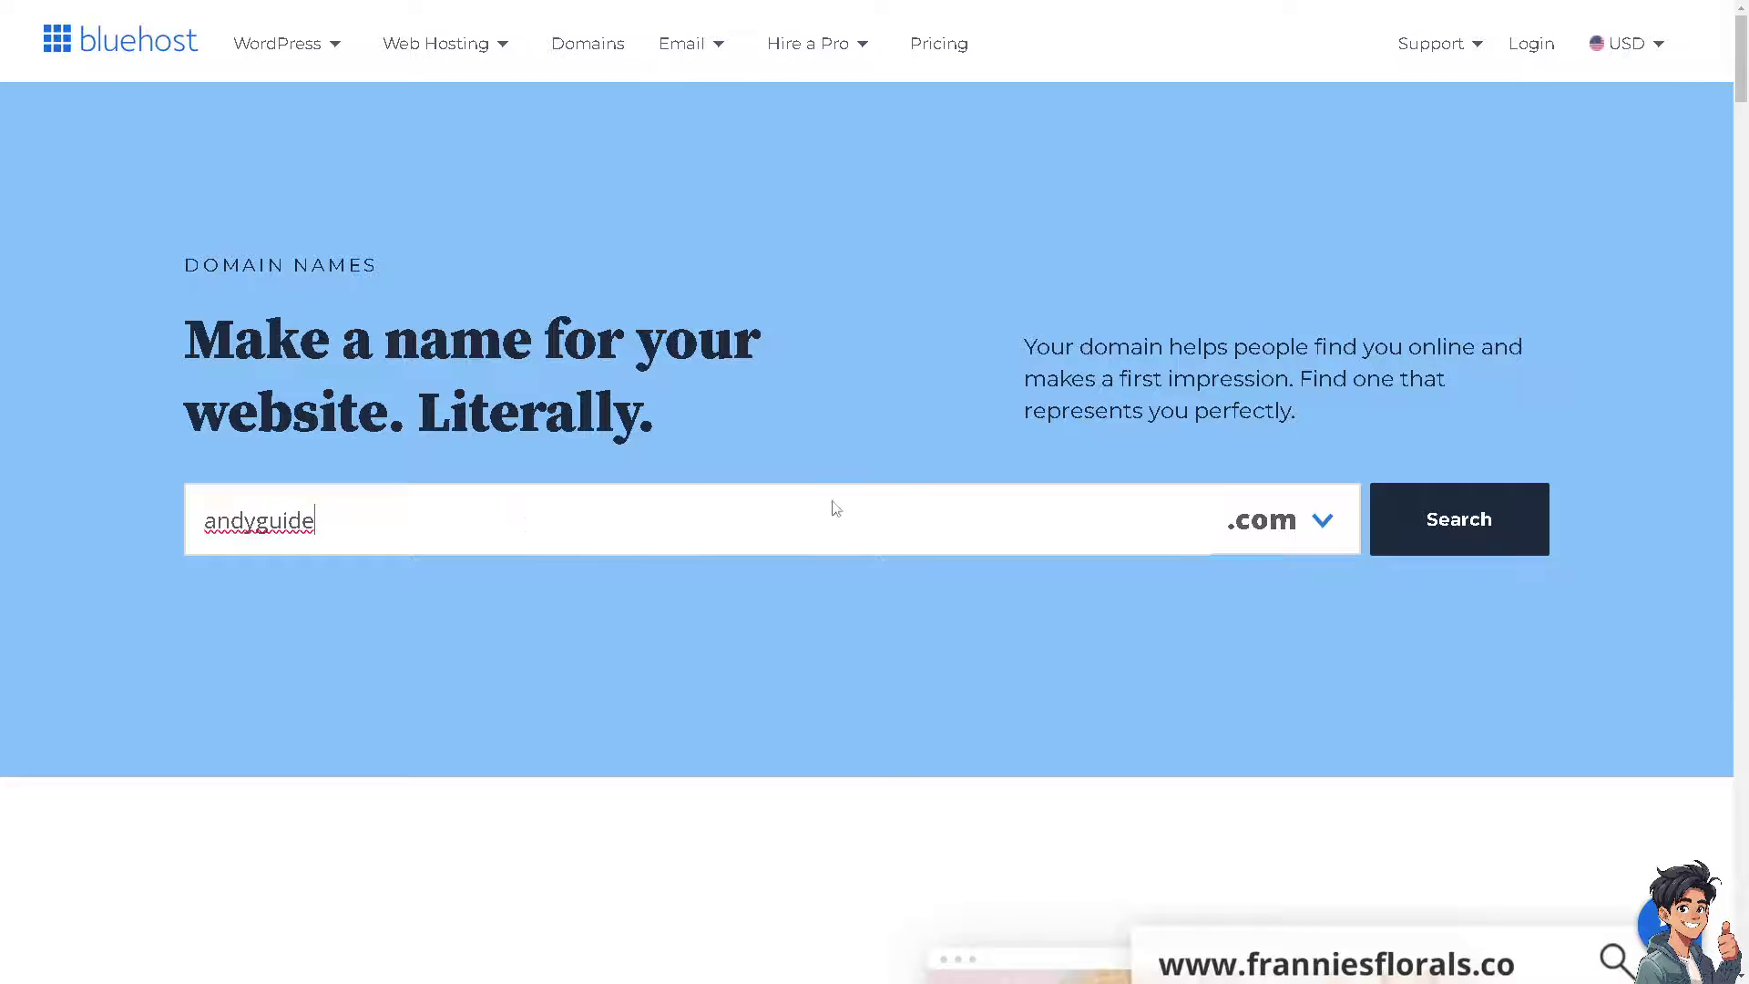
click(1382, 539)
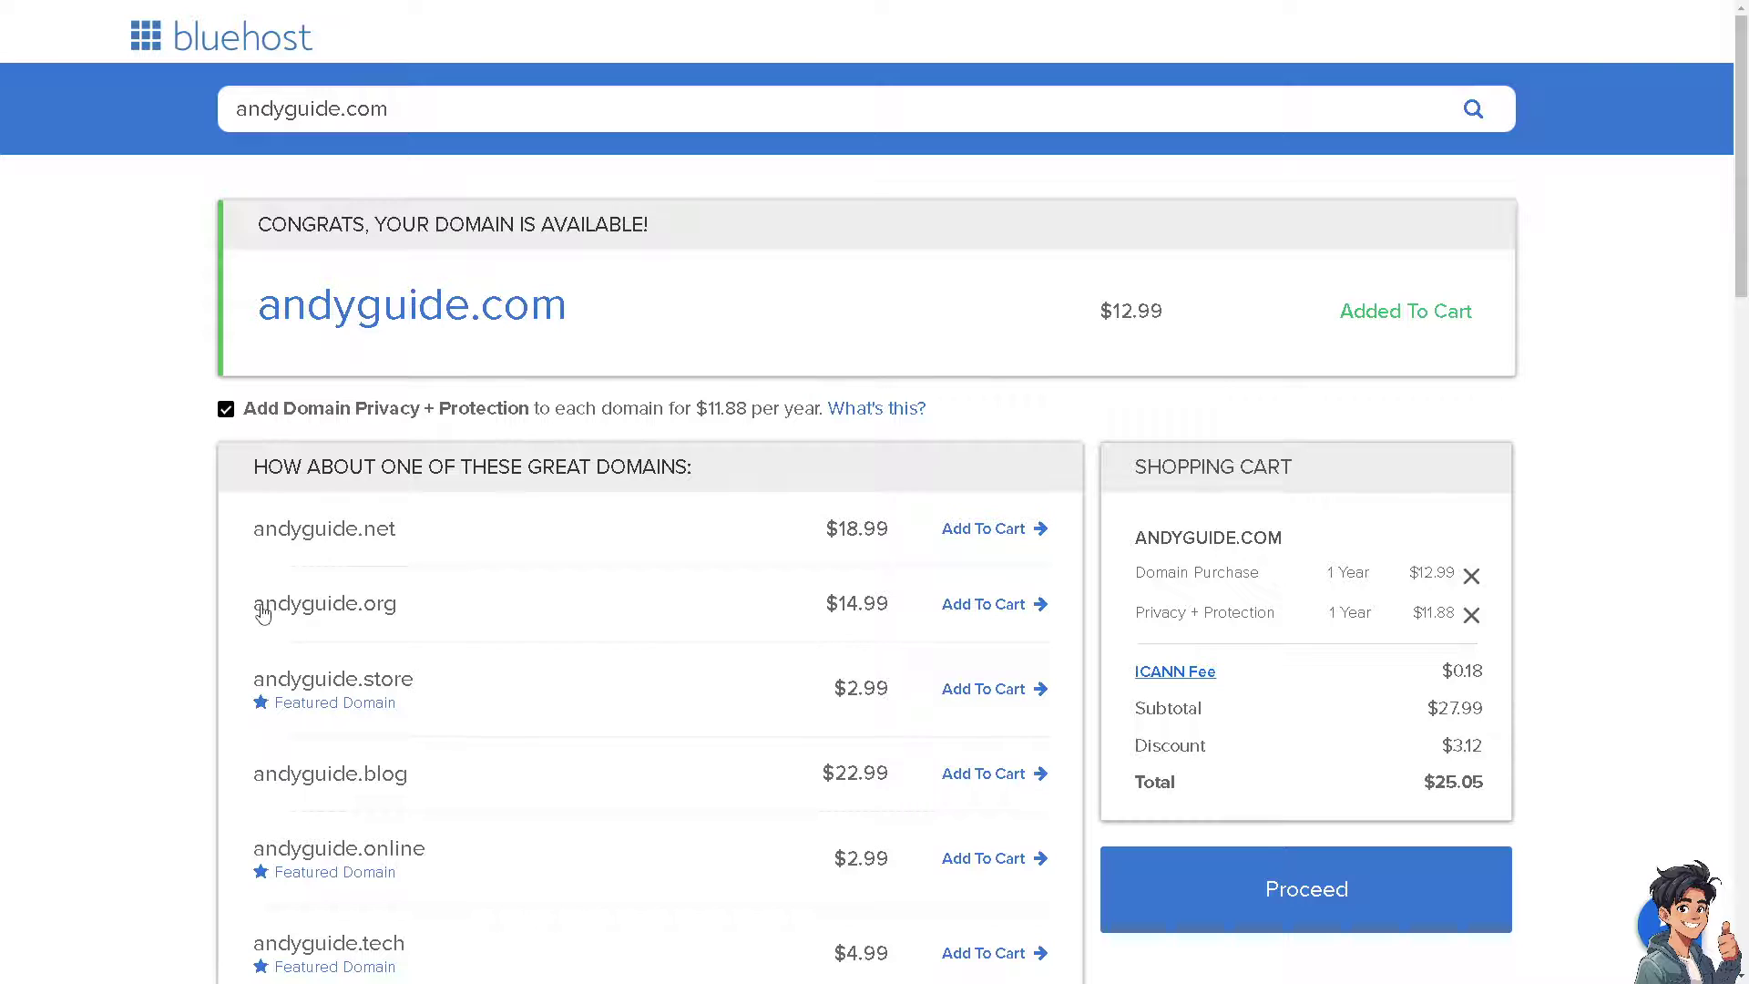
drag(247, 605, 431, 610)
key(ctrl+c)
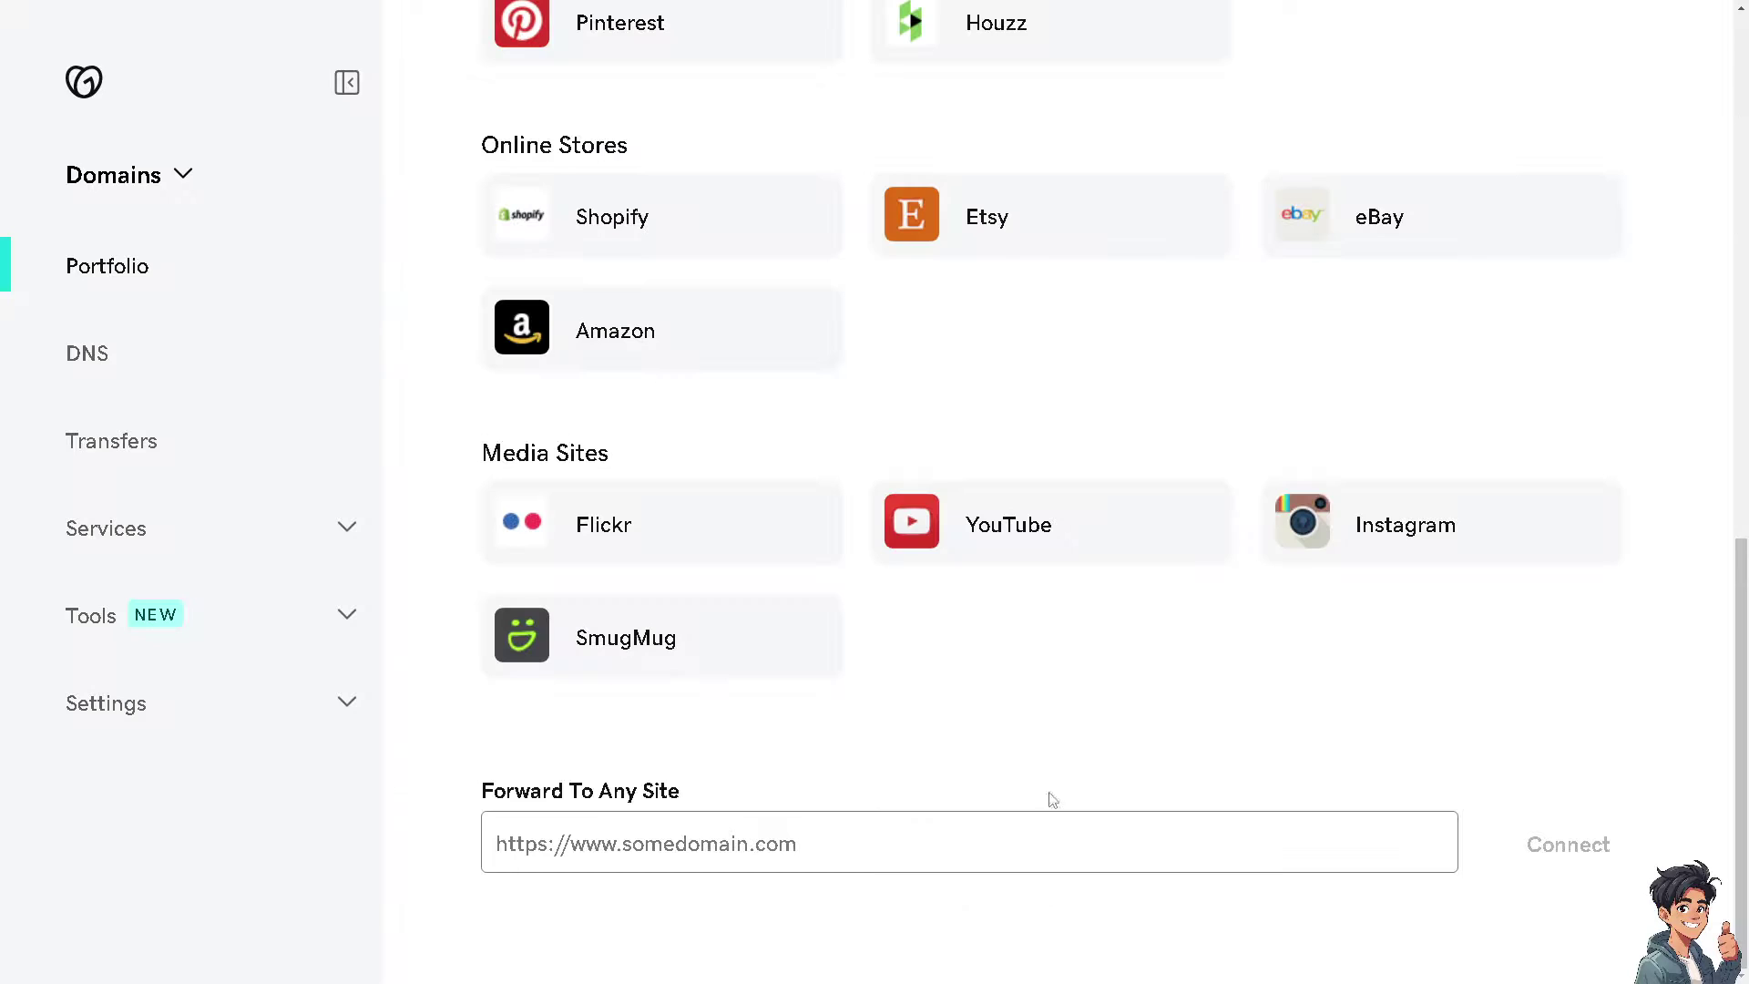
Paste andyguide.org into the Forward To Any Site field.
click(936, 845)
key(ctrl+v)
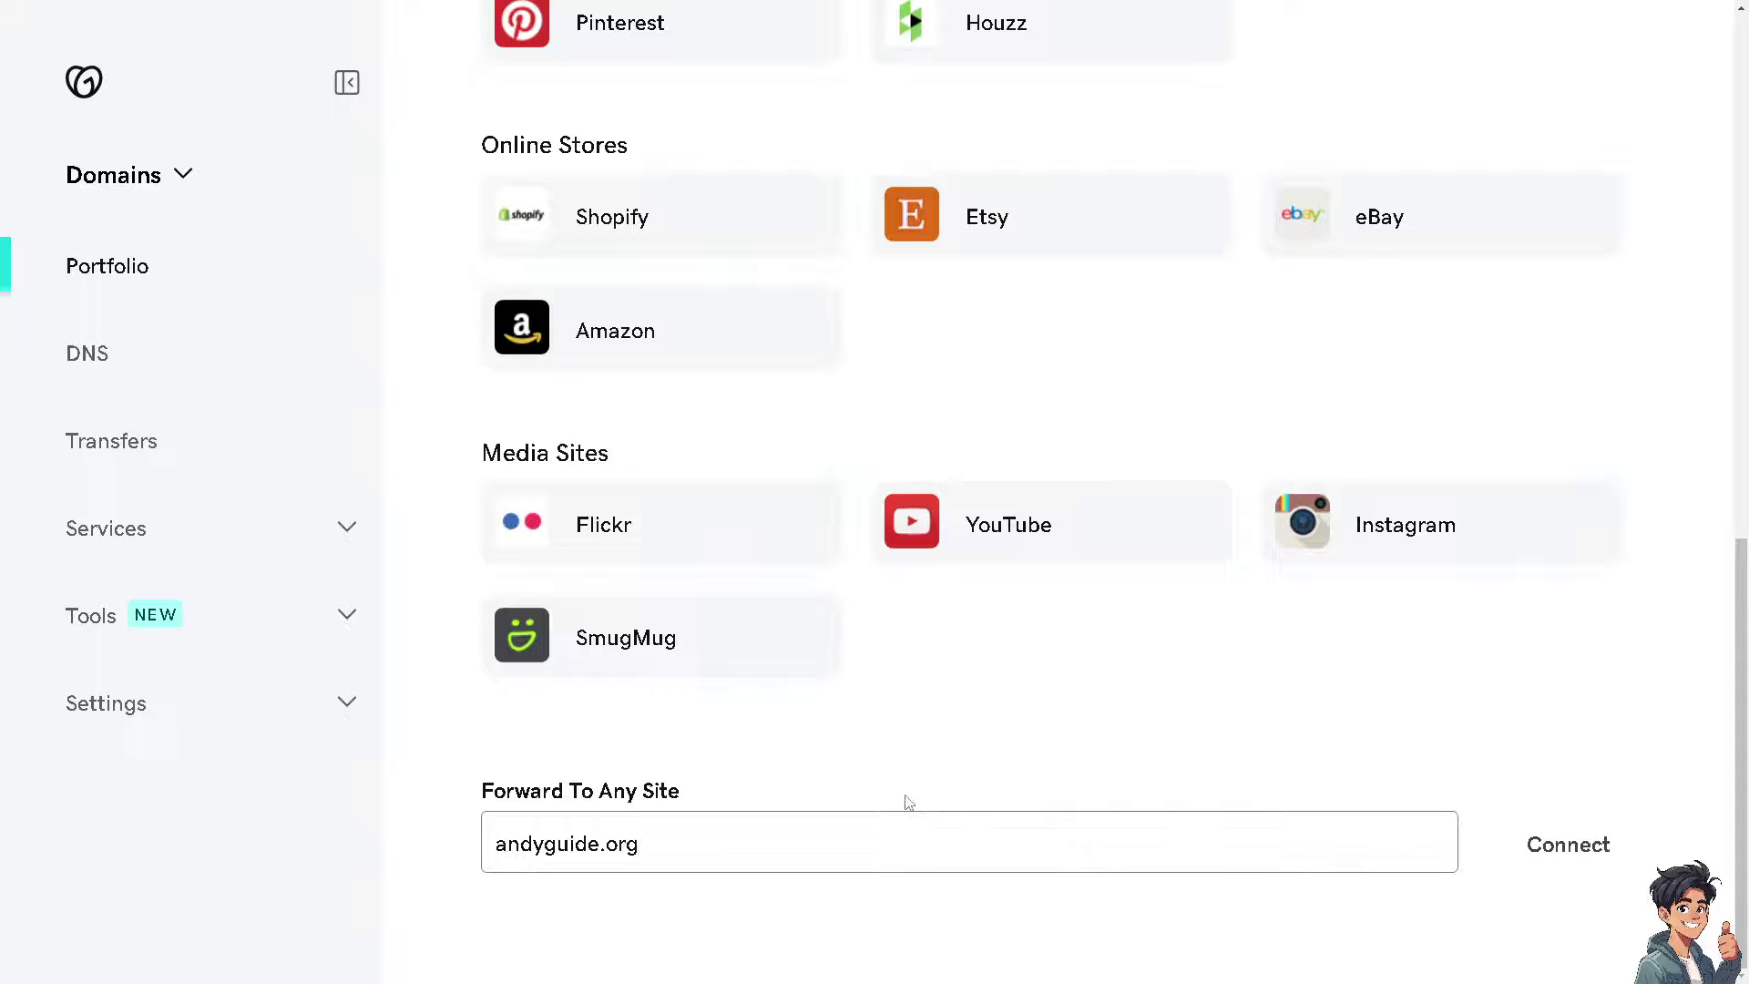